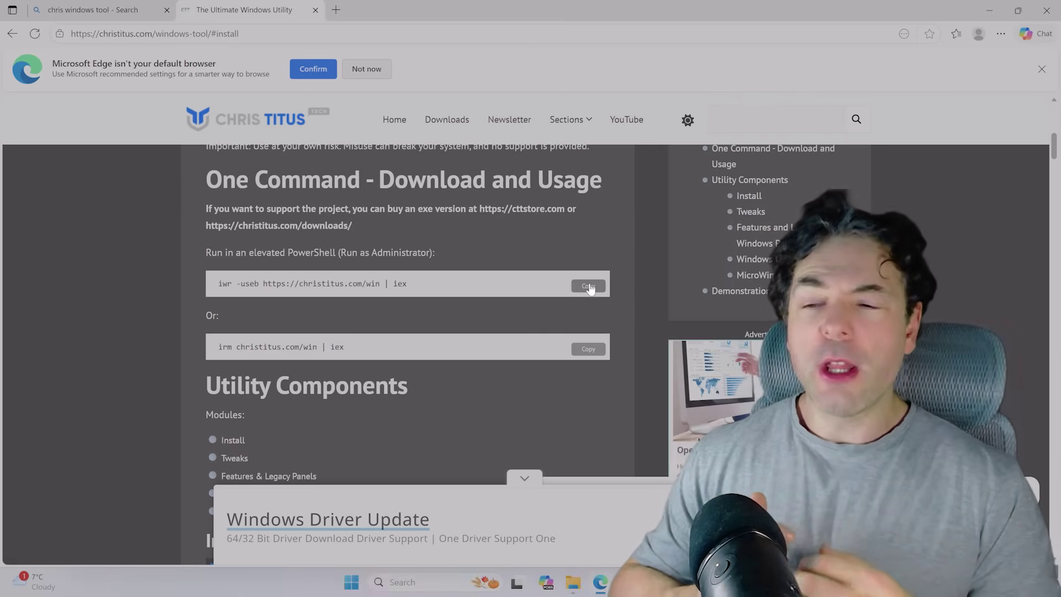
- Launch Windows PowerShell as administrator and run the pasted christitus.com/win command to start WinUtil
{"action": "key", "text": "super"}
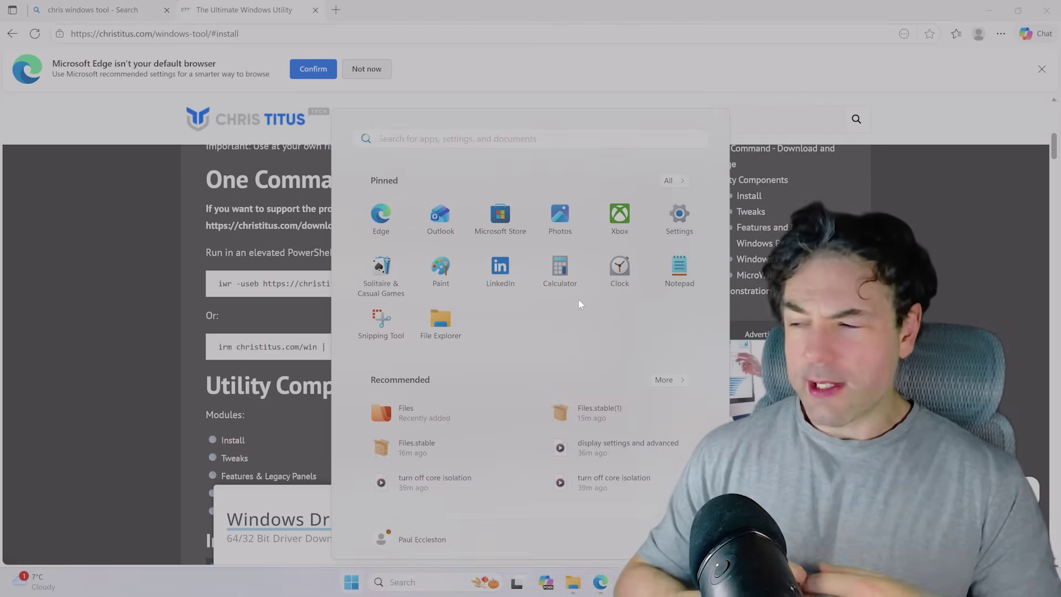
{"action": "type", "text": "pow"}
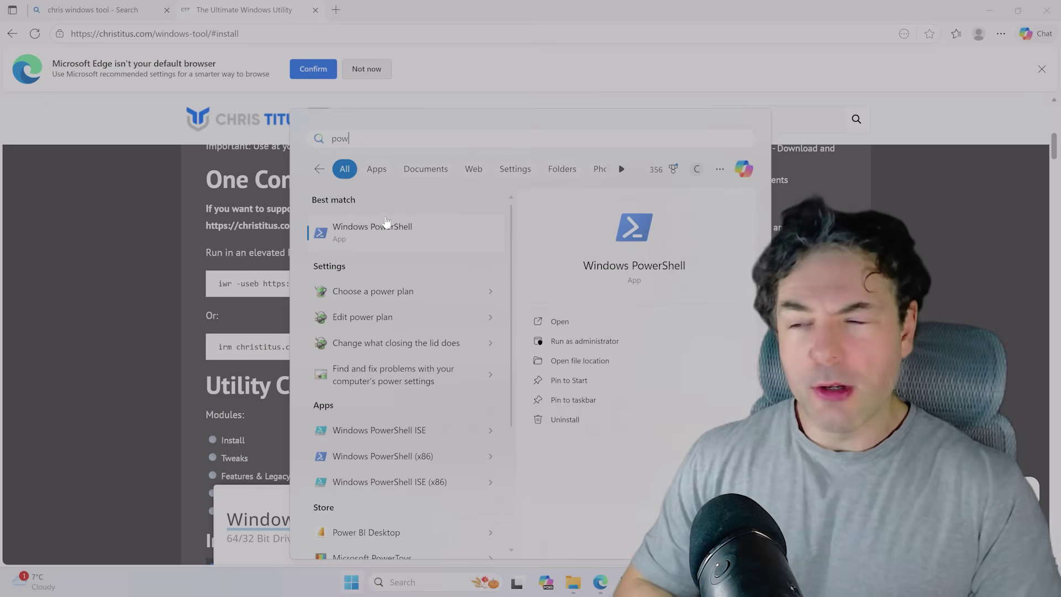
{"action": "right_click", "coordinate": [386, 224]}
{"action": "left_click", "coordinate": [412, 238]}
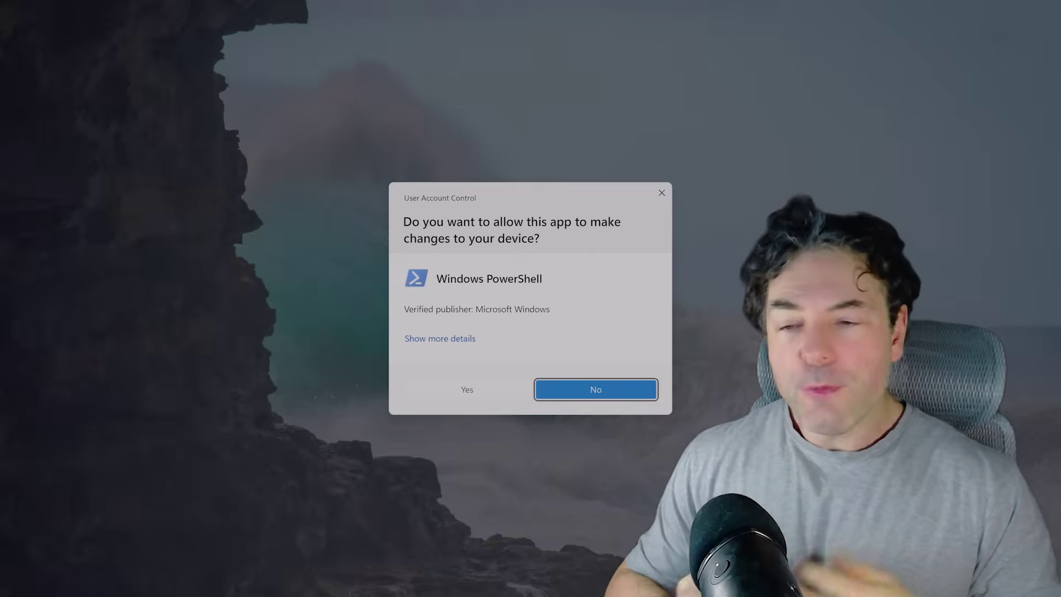
{"action": "left_click", "coordinate": [467, 389]}
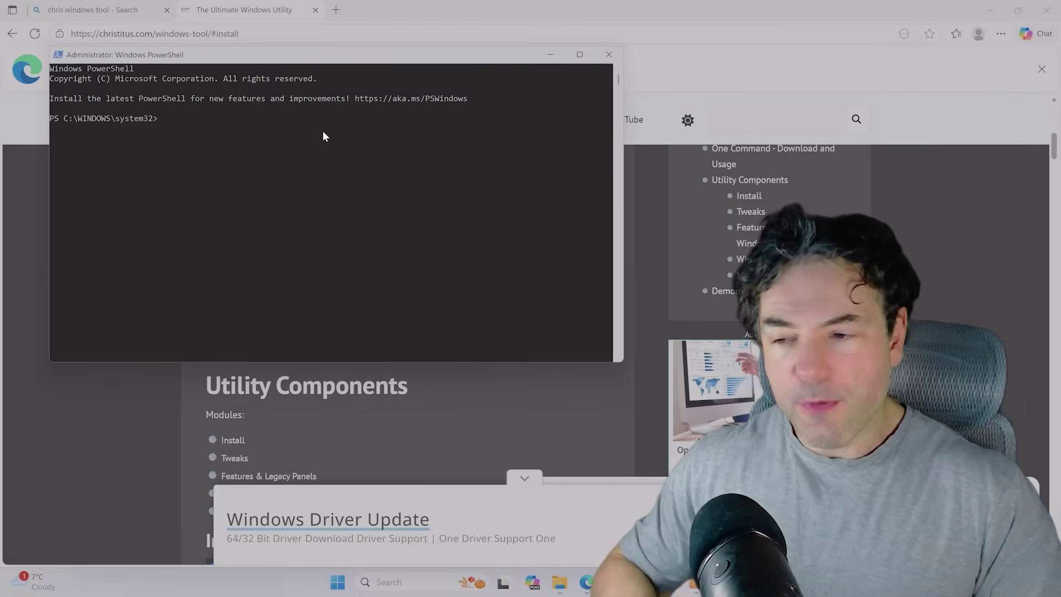
{"action": "right_click", "coordinate": [281, 128]}
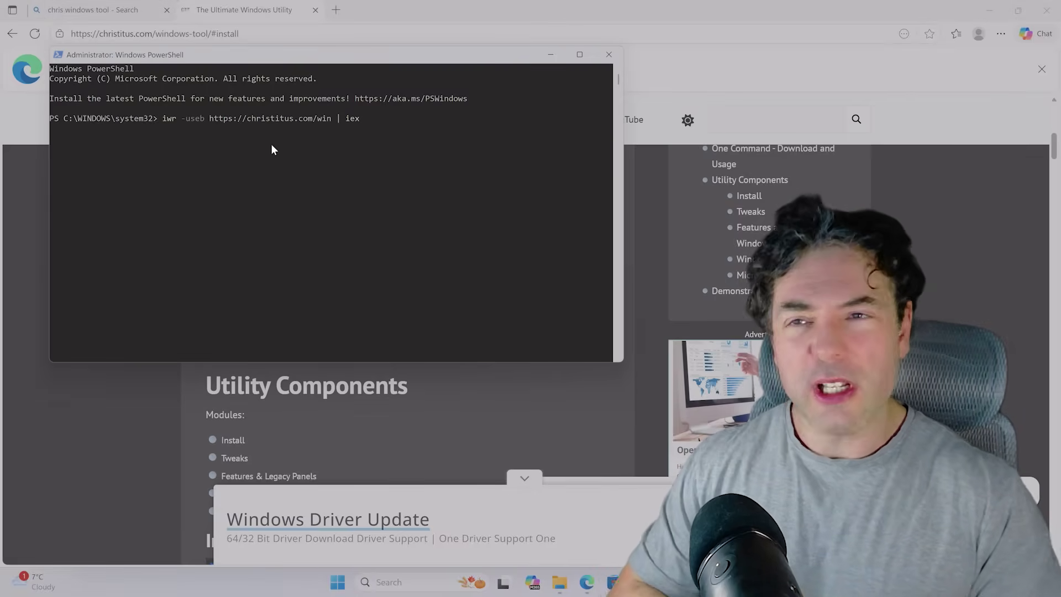
{"action": "key", "text": "Return"}
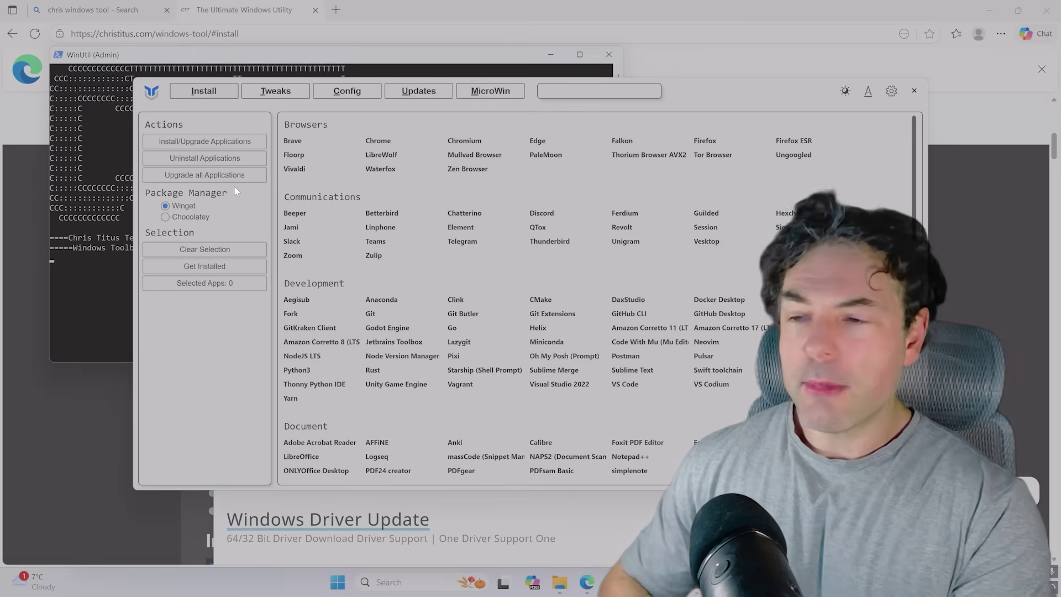
- On WinUtil's Tweaks tab, apply the Minimal recommended selection and review the ticked tweaks
{"action": "left_click", "coordinate": [270, 92]}
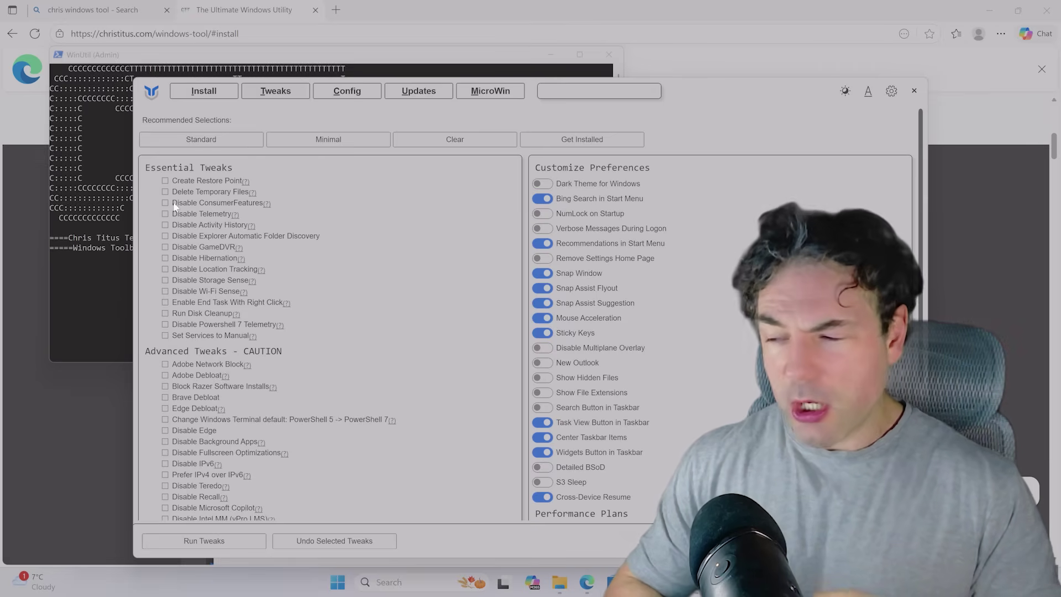
{"action": "scroll", "coordinate": [313, 243], "scroll_direction": "down", "scroll_amount": 1}
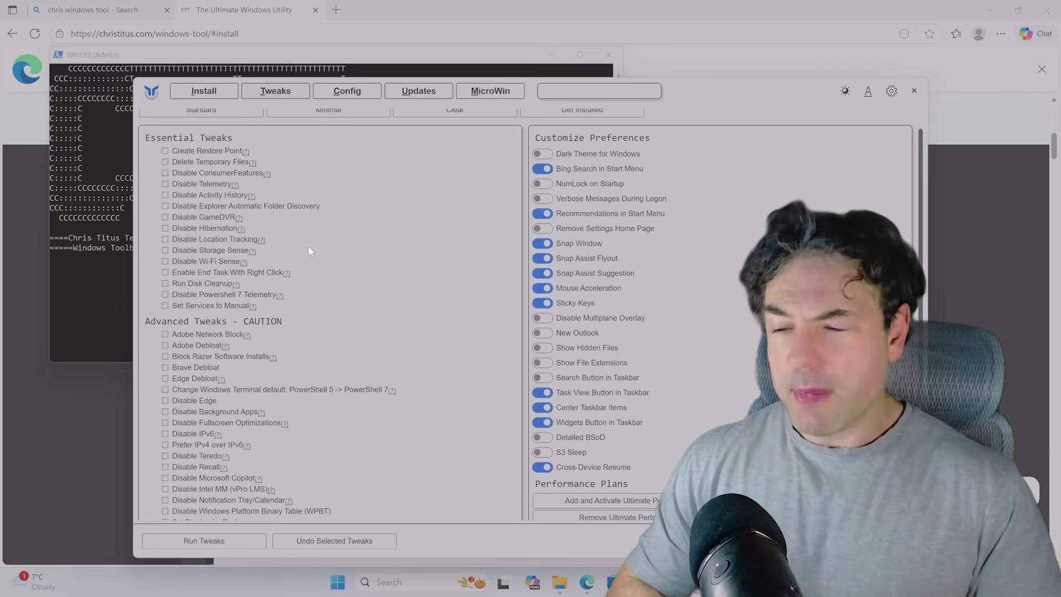
{"action": "scroll", "coordinate": [291, 276], "scroll_direction": "down", "scroll_amount": 5}
{"action": "scroll", "coordinate": [291, 276], "scroll_direction": "up", "scroll_amount": 7}
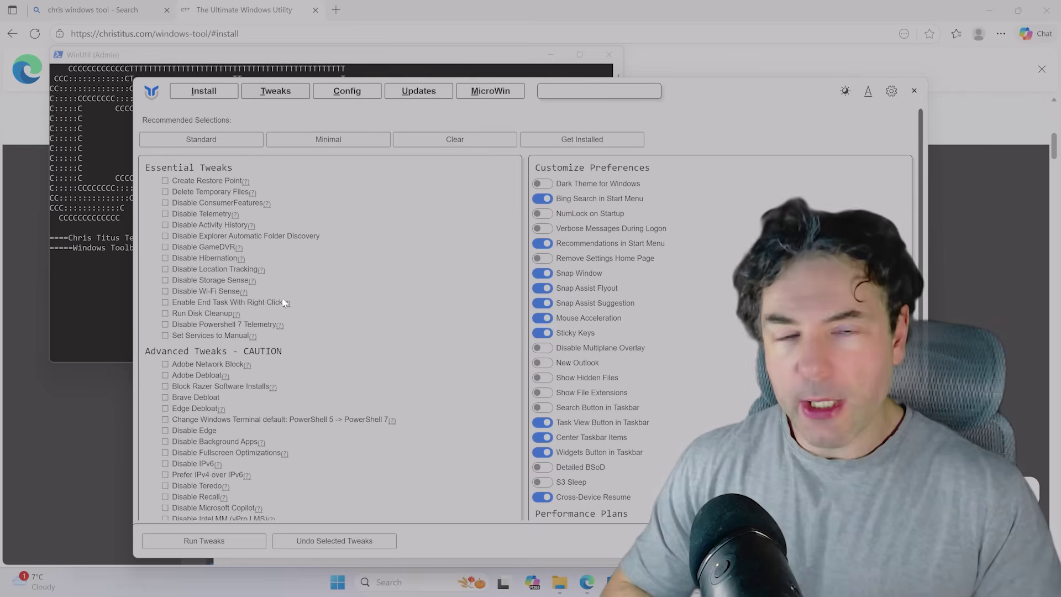
{"action": "left_click", "coordinate": [297, 136]}
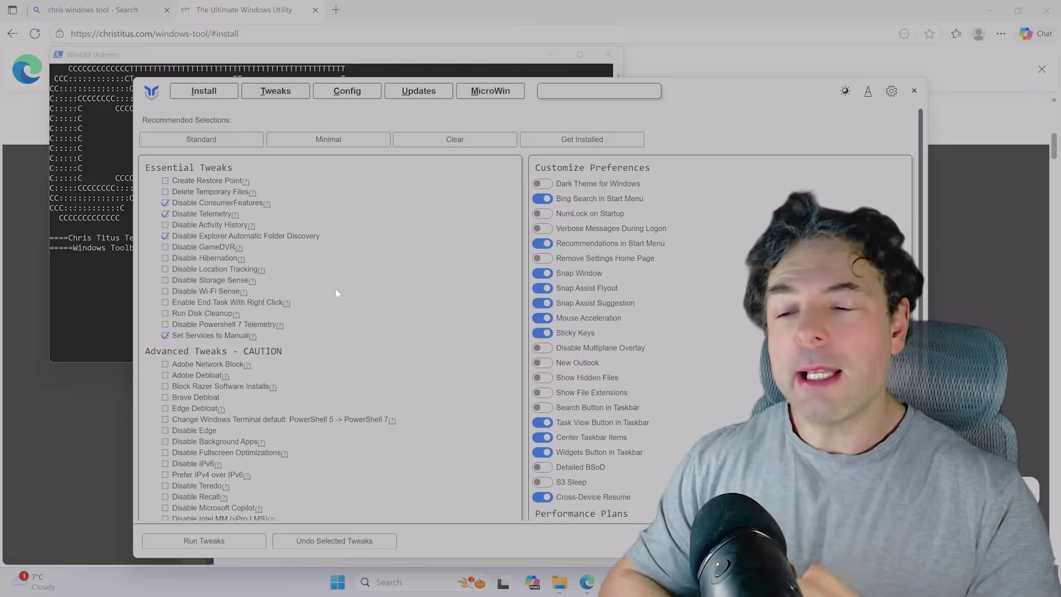
{"action": "scroll", "coordinate": [321, 327], "scroll_direction": "down", "scroll_amount": 7}
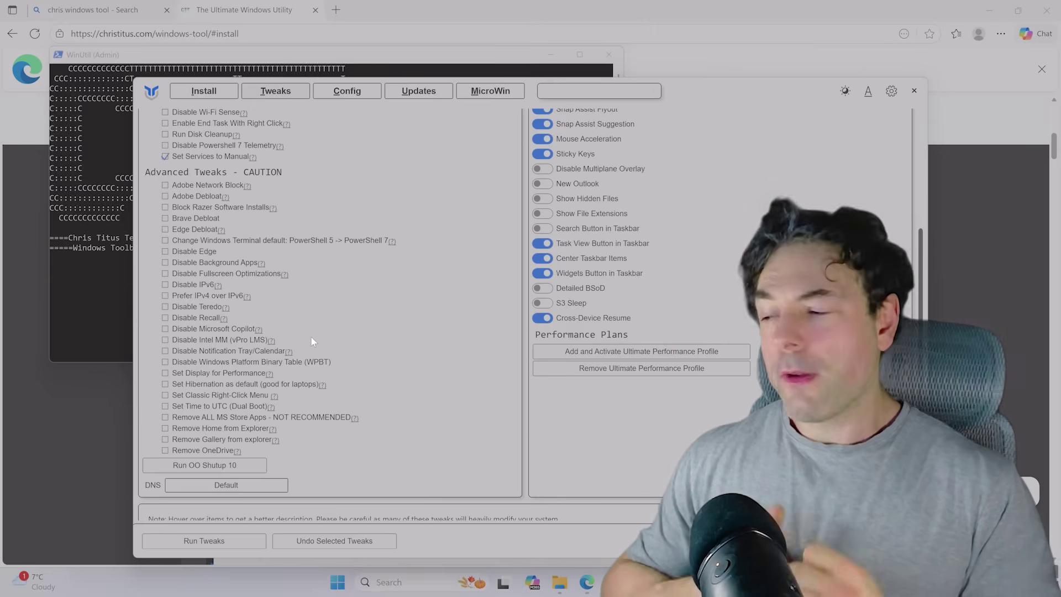
{"action": "scroll", "coordinate": [310, 337], "scroll_direction": "up", "scroll_amount": 4}
{"action": "scroll", "coordinate": [306, 347], "scroll_direction": "up", "scroll_amount": 4}
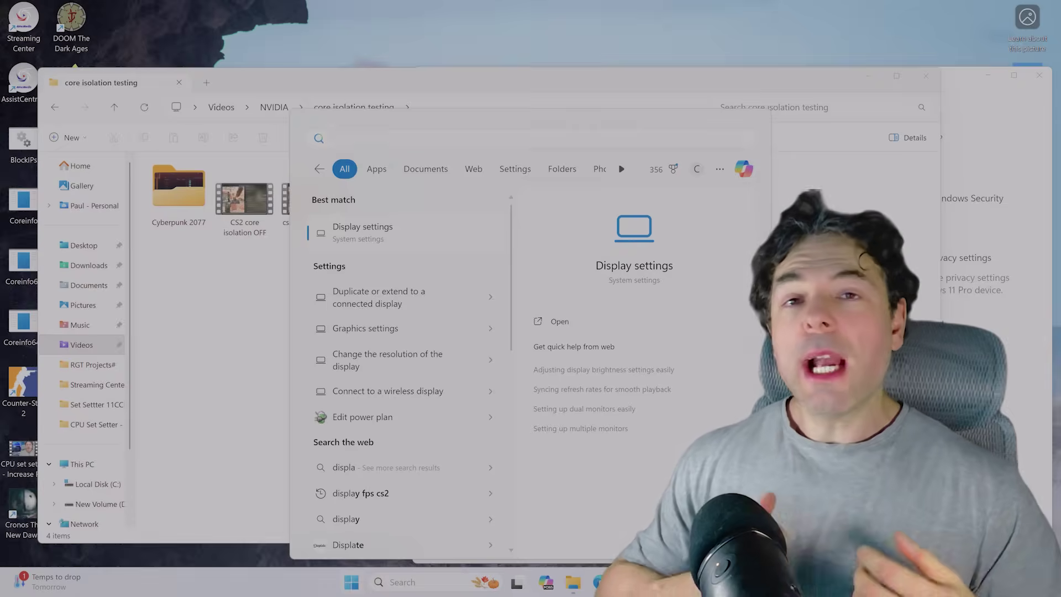
- Open Display > Graphics with Advanced graphics settings expanded, then bring up the NVIDIA overlay
{"action": "key", "text": "Return"}
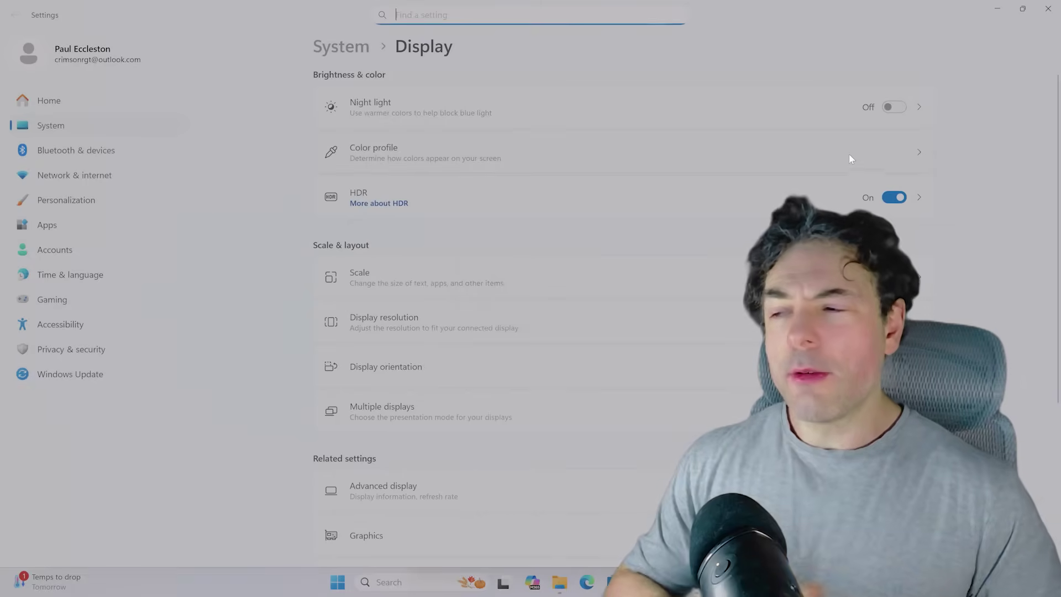
{"action": "scroll", "coordinate": [504, 386], "scroll_direction": "down", "scroll_amount": 2}
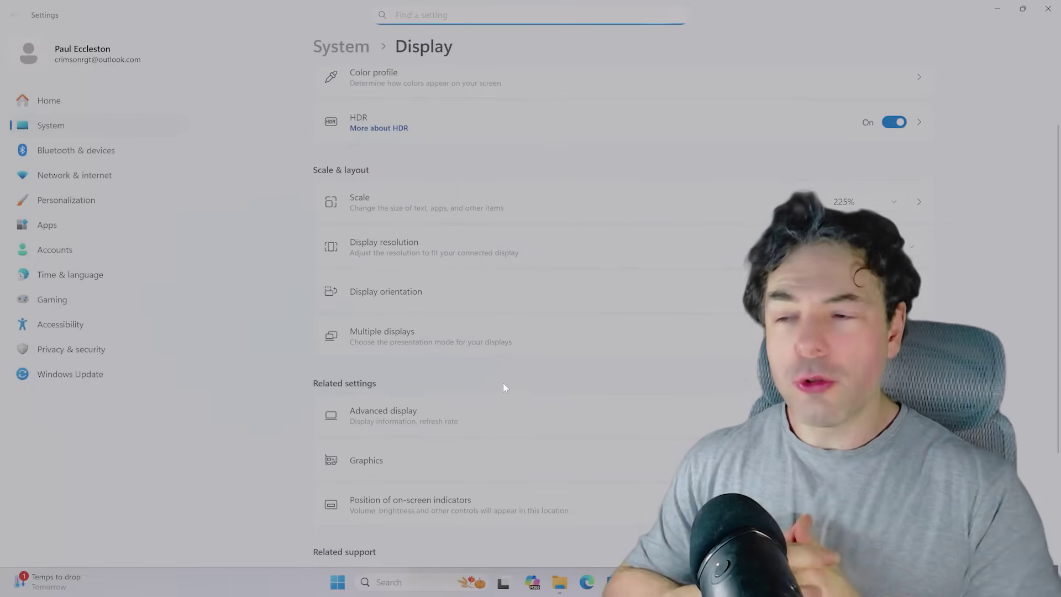
{"action": "scroll", "coordinate": [507, 366], "scroll_direction": "down", "scroll_amount": 2}
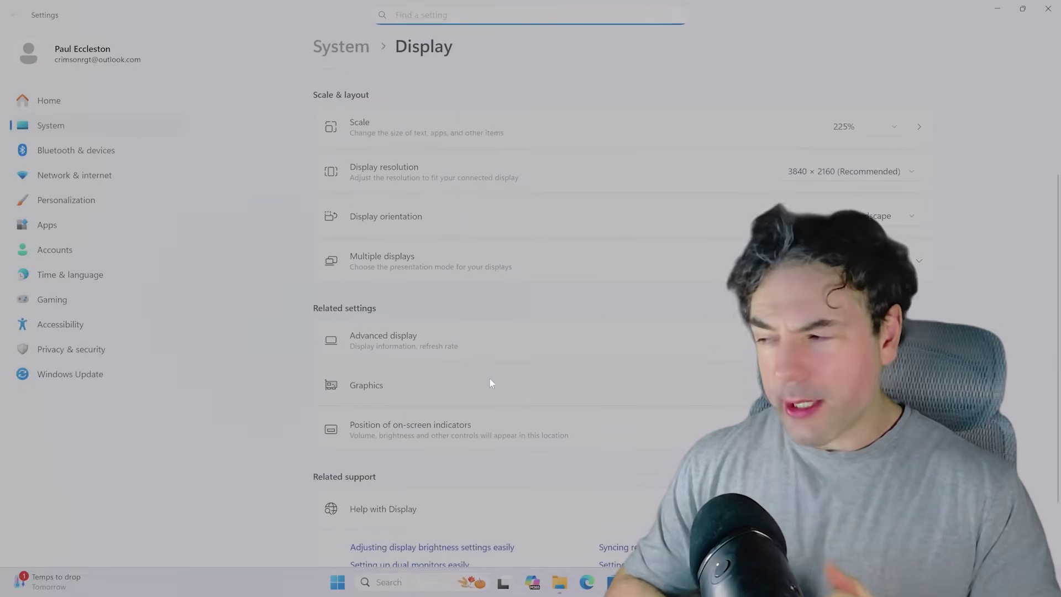
{"action": "left_click", "coordinate": [376, 388]}
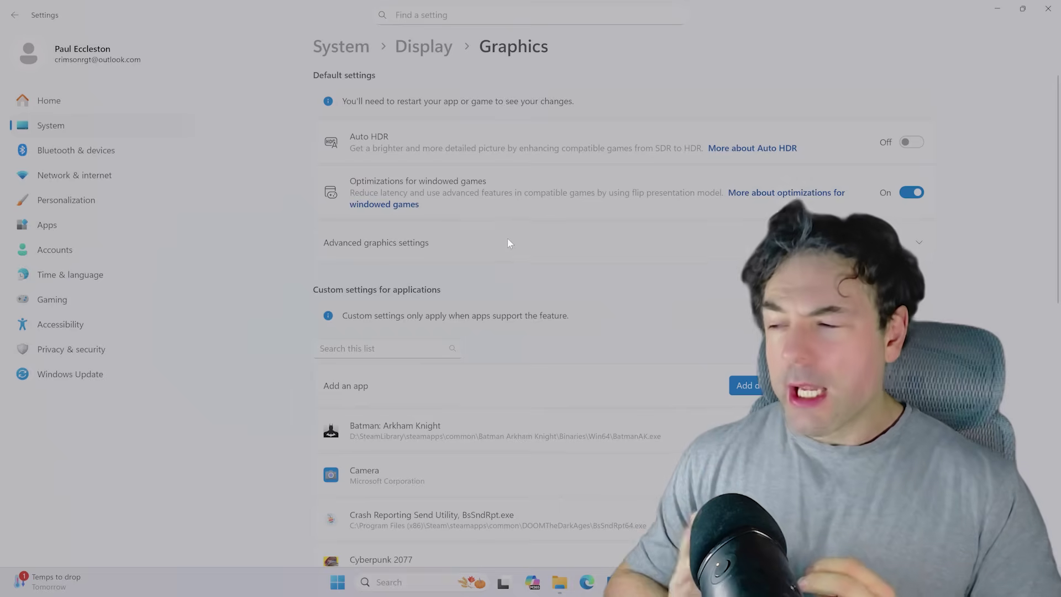
{"action": "left_click", "coordinate": [509, 242]}
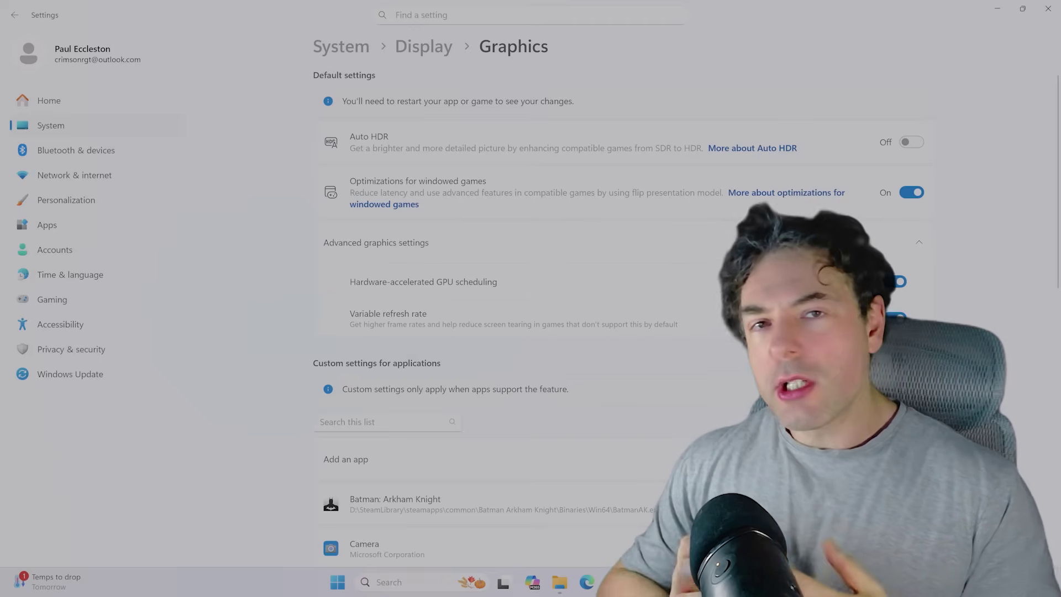
{"action": "key", "text": "alt+z"}
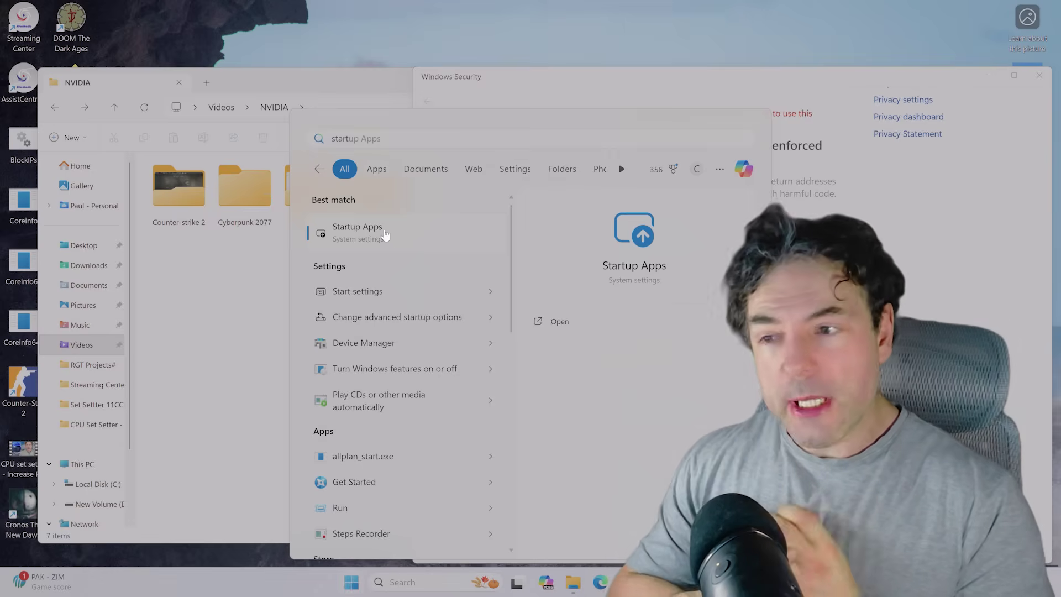
- Open Startup Apps settings and switch Microsoft Edge's startup toggle to Off
{"action": "left_click", "coordinate": [387, 240]}
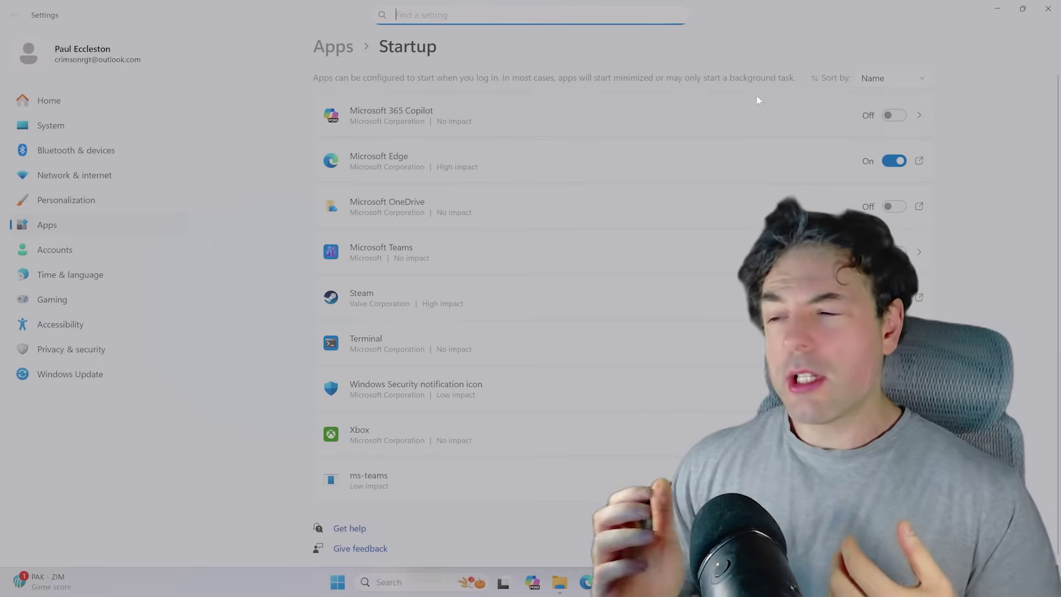
{"action": "left_click", "coordinate": [892, 160]}
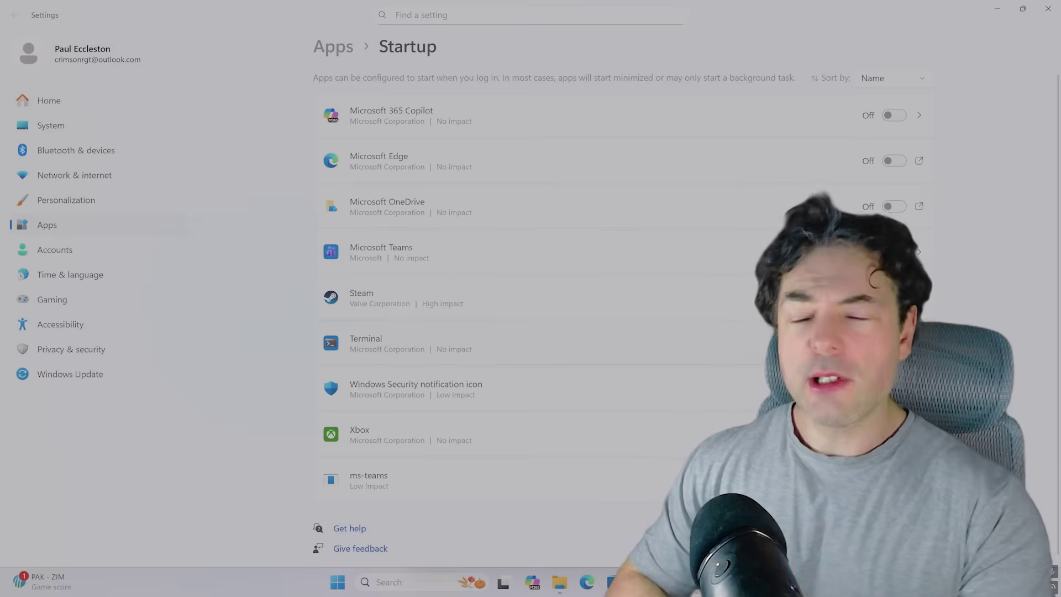
{"action": "scroll", "coordinate": [623, 298], "scroll_direction": "down", "scroll_amount": 1}
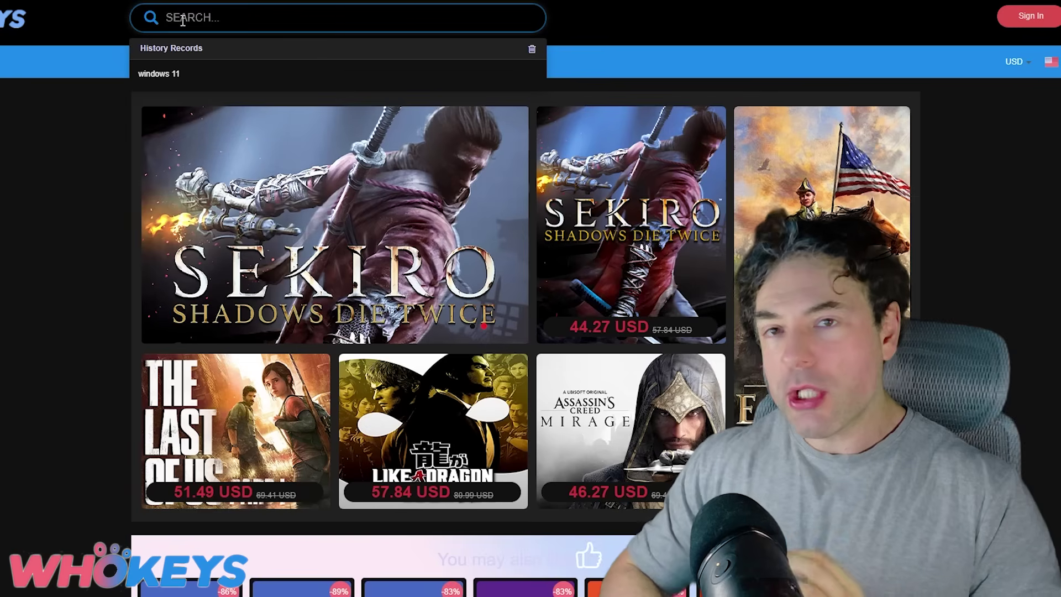
- Search WhoKeys for 'windows 11' and scroll through the results
{"action": "type", "text": "windows 11"}
{"action": "key", "text": "Return"}
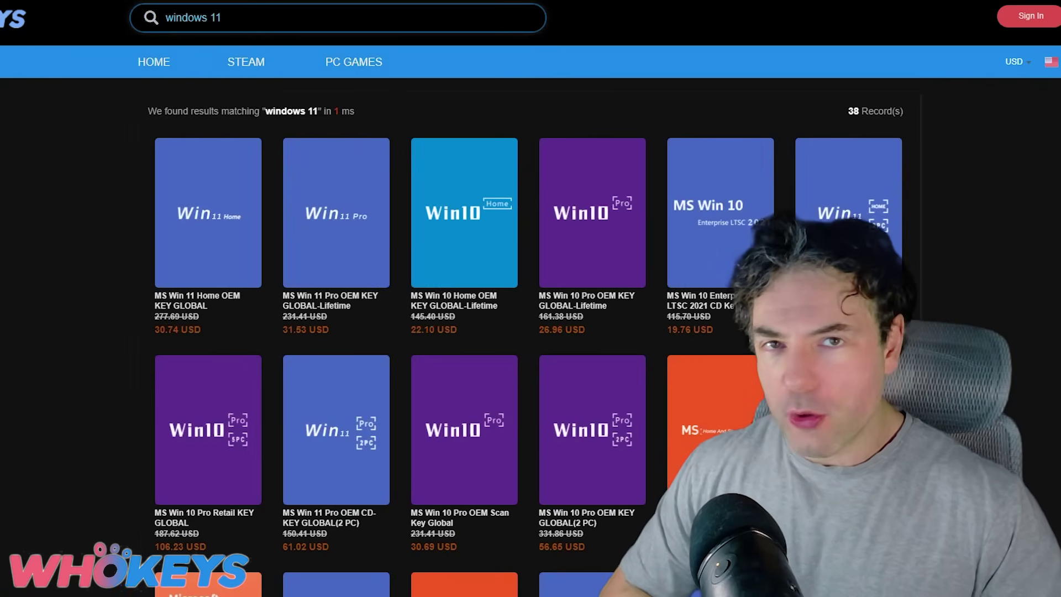
{"action": "scroll", "coordinate": [530, 299], "scroll_direction": "down", "scroll_amount": 3}
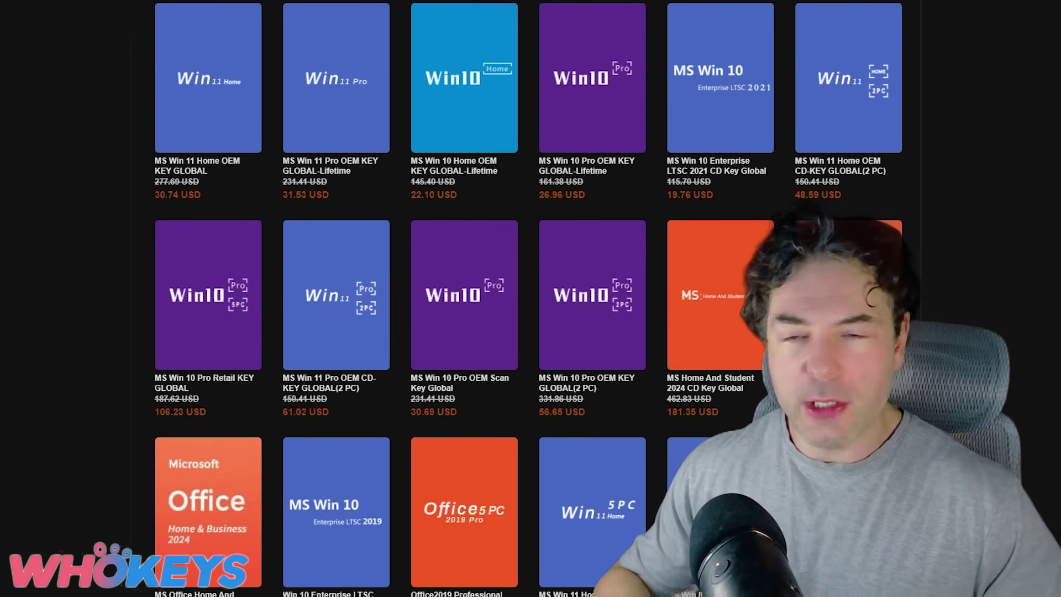
{"action": "scroll", "coordinate": [530, 298], "scroll_direction": "down", "scroll_amount": 2}
{"action": "scroll", "coordinate": [531, 299], "scroll_direction": "down", "scroll_amount": 2}
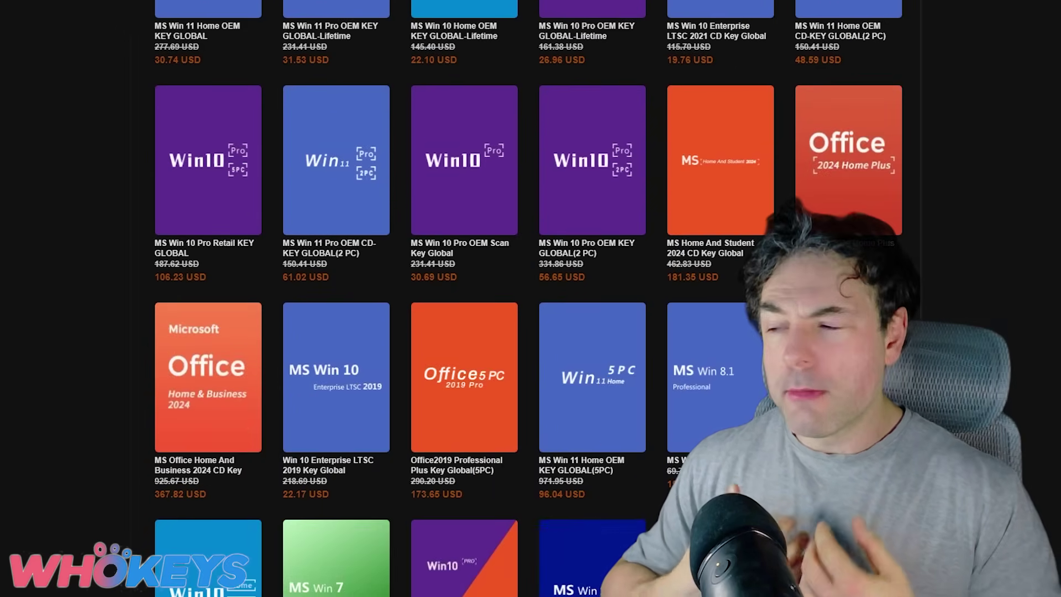
{"action": "scroll", "coordinate": [531, 298], "scroll_direction": "down", "scroll_amount": 2}
{"action": "scroll", "coordinate": [531, 298], "scroll_direction": "down", "scroll_amount": 2}
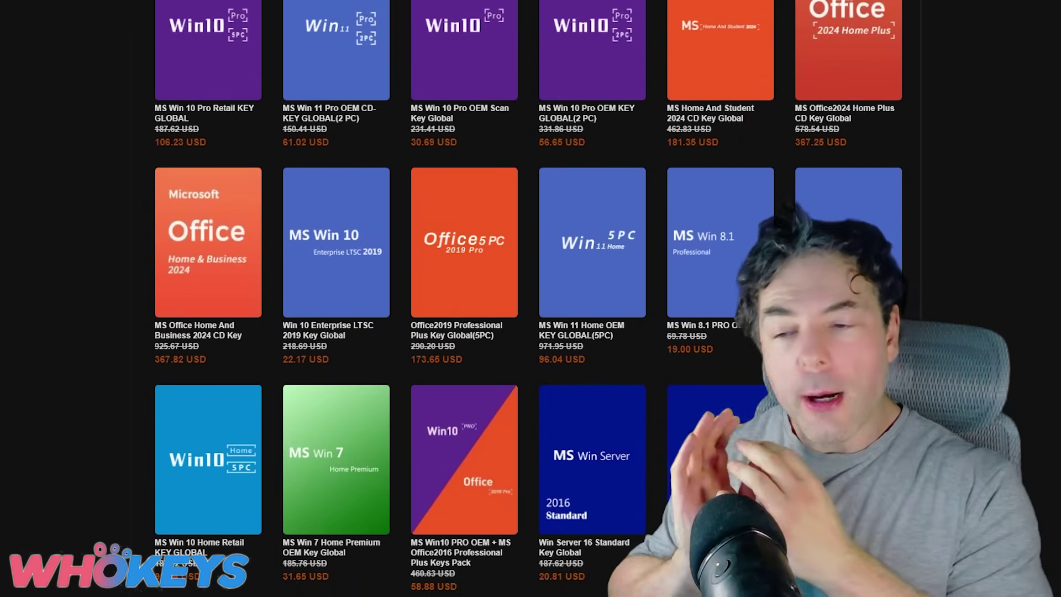
{"action": "scroll", "coordinate": [530, 298], "scroll_direction": "down", "scroll_amount": 4}
{"action": "scroll", "coordinate": [530, 299], "scroll_direction": "down", "scroll_amount": 3}
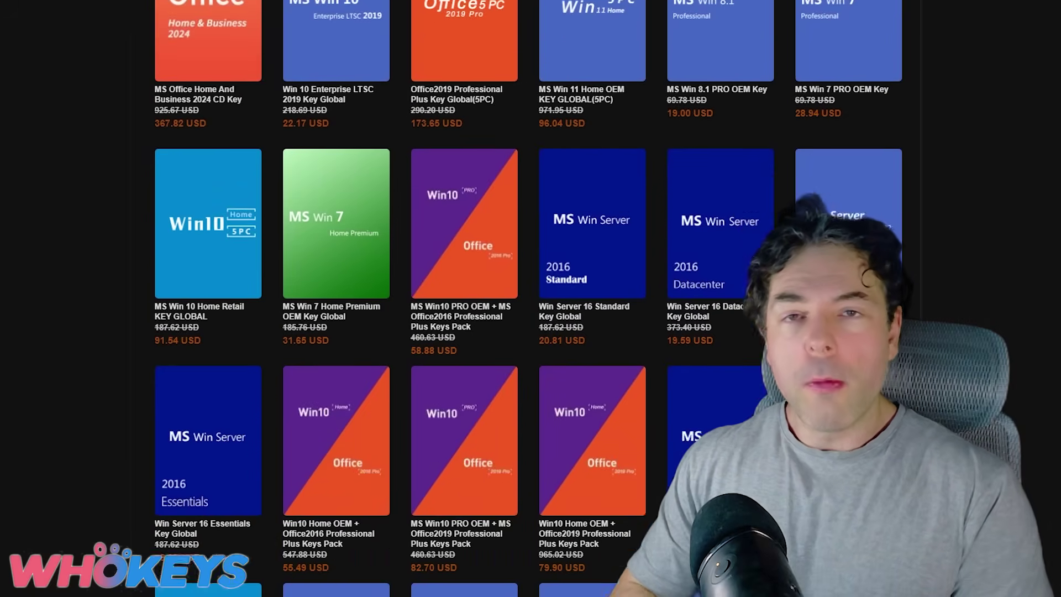
{"action": "scroll", "coordinate": [531, 299], "scroll_direction": "down", "scroll_amount": 4}
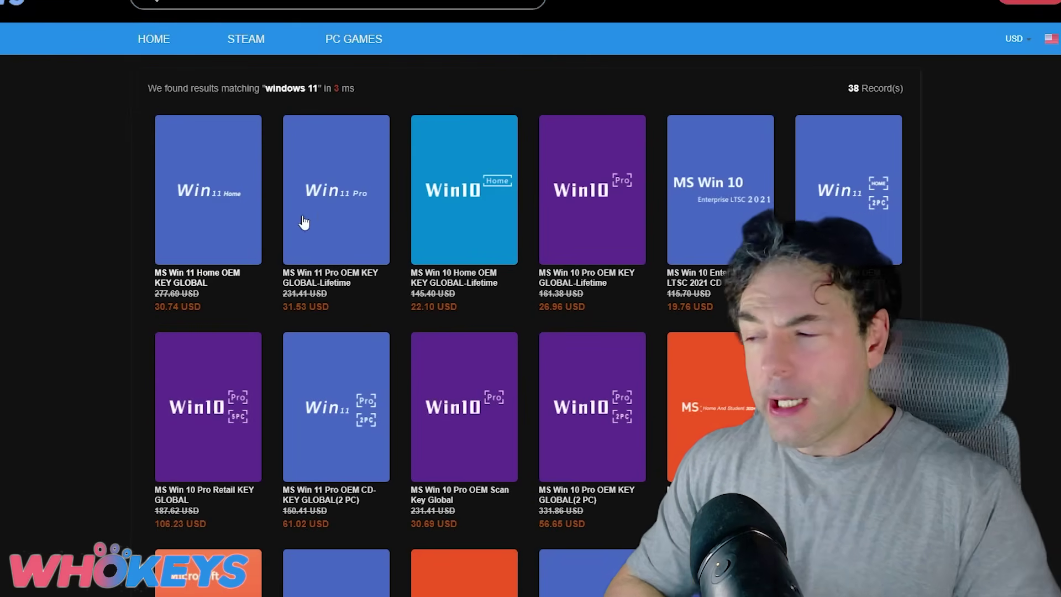
- Open the key's product page and add the MS Win 11 Pro OEM KEY GLOBAL-Lifetime to the cart
{"action": "left_click", "coordinate": [208, 190]}
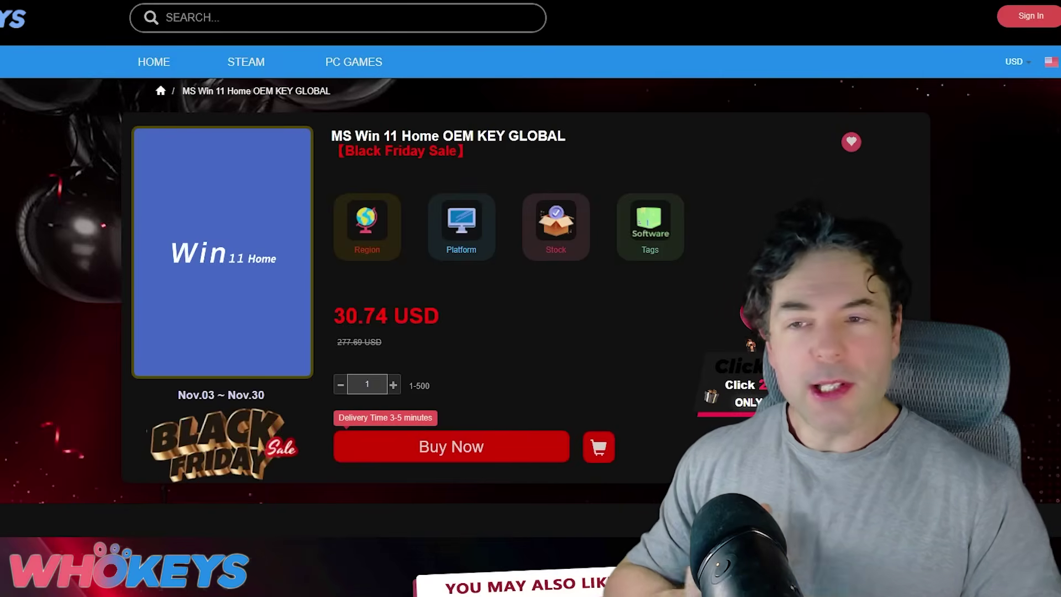
{"action": "left_click_drag", "start_coordinate": [481, 341], "coordinate": [239, 277]}
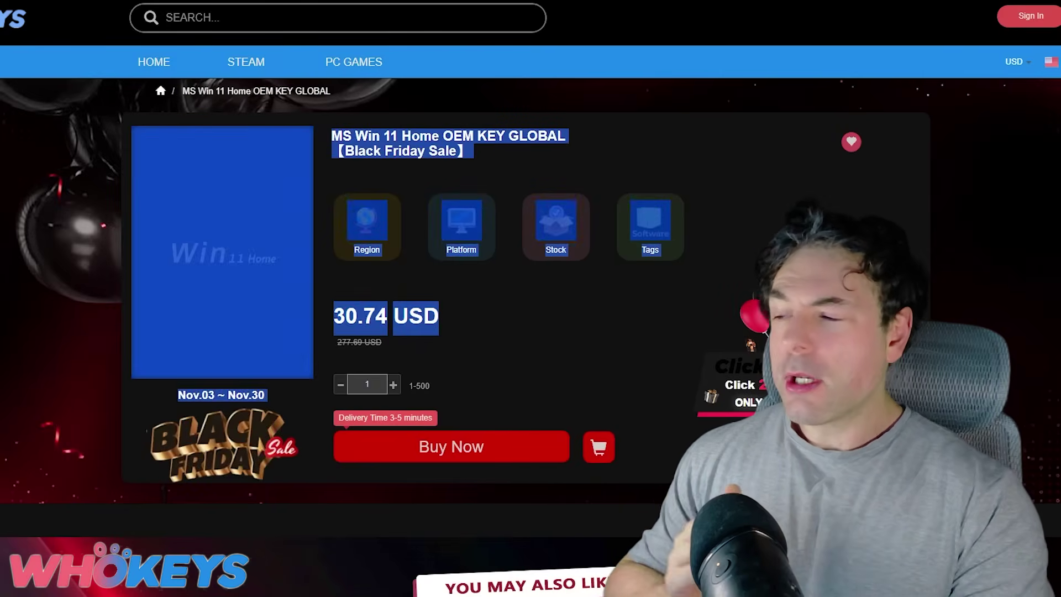
{"action": "left_click", "coordinate": [239, 277]}
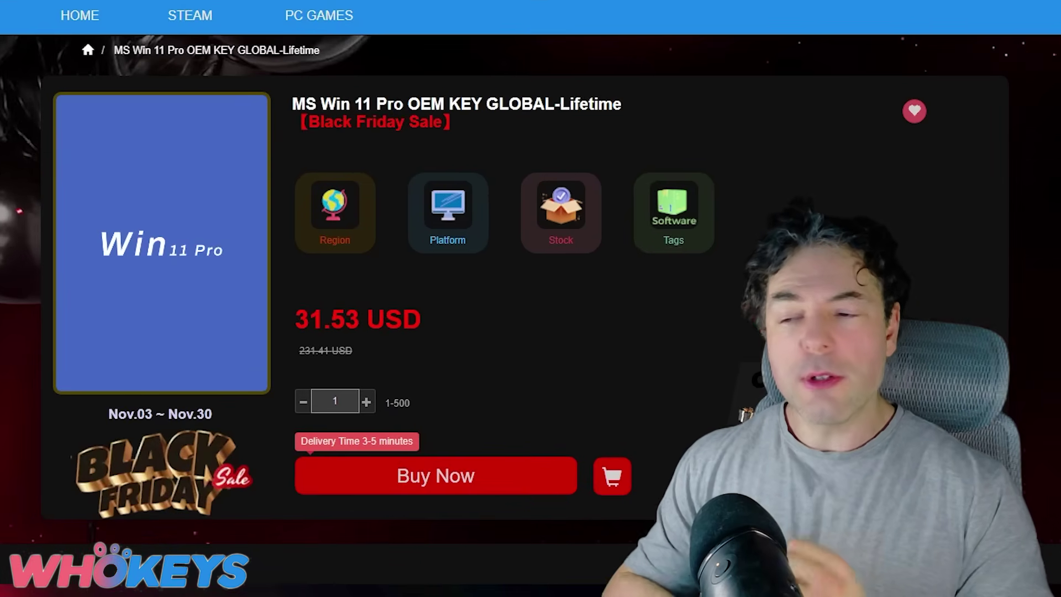
{"action": "left_click", "coordinate": [613, 478]}
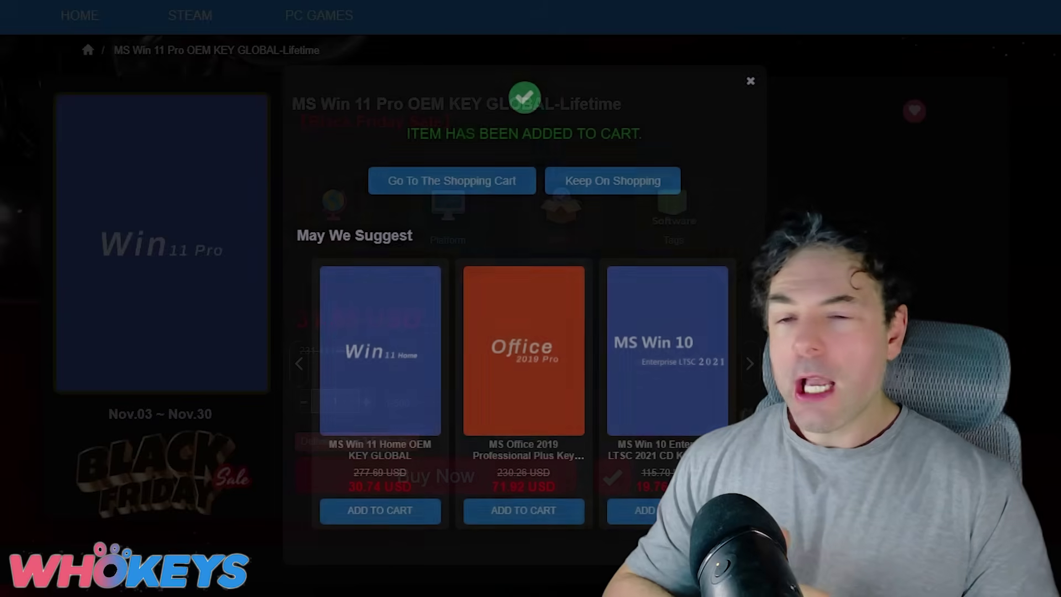
- Apply promotion code RGT and highlight the discounted subtotal and 23.65 USD total
{"action": "left_click", "coordinate": [497, 191]}
{"action": "left_click", "coordinate": [178, 429]}
{"action": "type", "text": "RGT"}
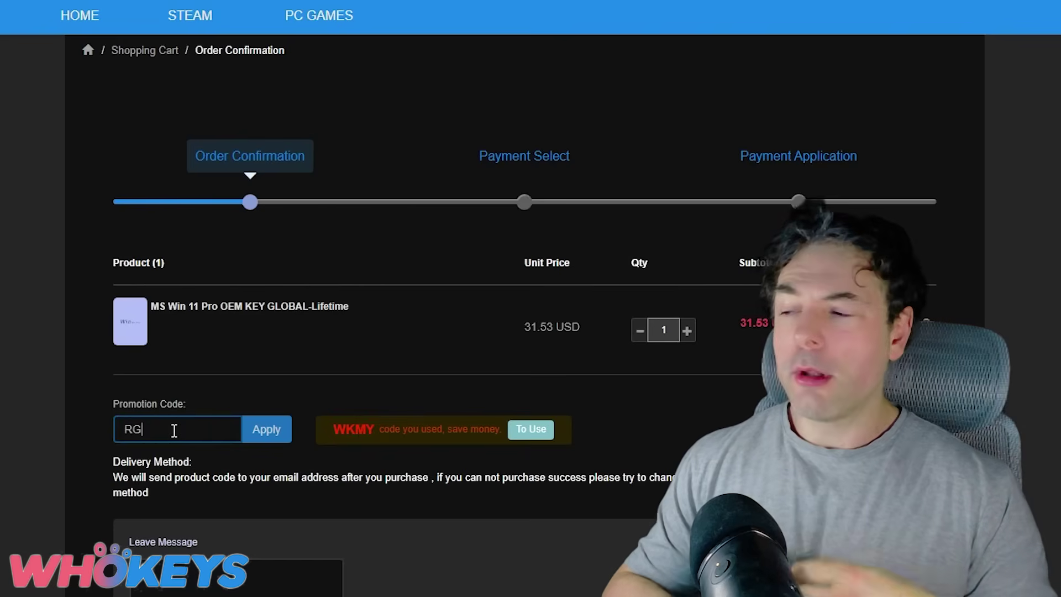
{"action": "left_click", "coordinate": [279, 429]}
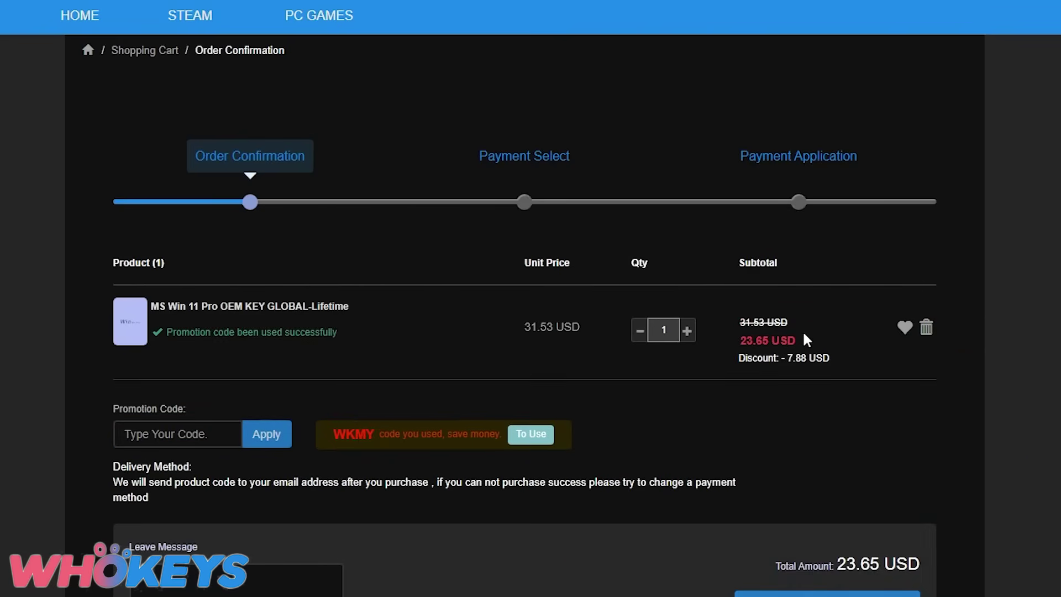
{"action": "left_click_drag", "start_coordinate": [806, 338], "coordinate": [884, 444]}
{"action": "left_click_drag", "start_coordinate": [895, 563], "coordinate": [964, 594]}
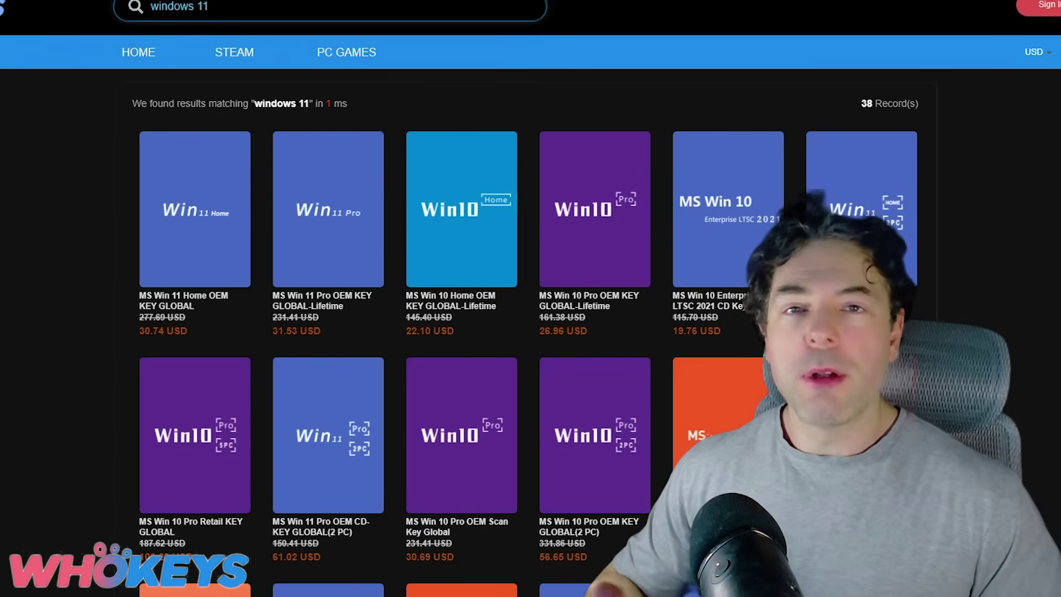
- Scroll down through the Windows 11 search results on WhoKeys
{"action": "scroll", "coordinate": [531, 299], "scroll_direction": "down", "scroll_amount": 1}
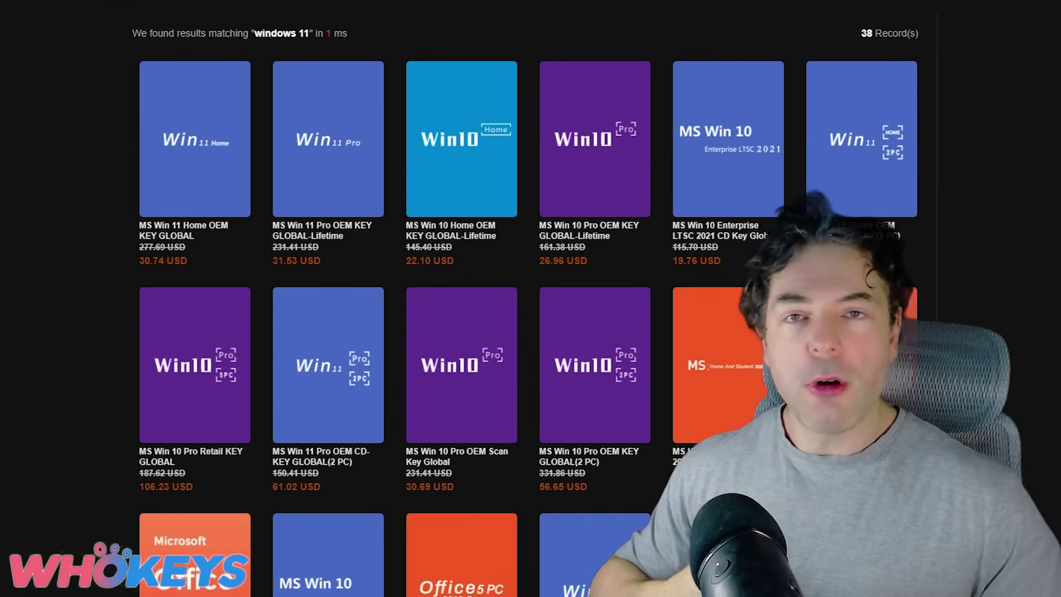
{"action": "scroll", "coordinate": [530, 298], "scroll_direction": "down", "scroll_amount": 1}
{"action": "scroll", "coordinate": [530, 298], "scroll_direction": "down", "scroll_amount": 1}
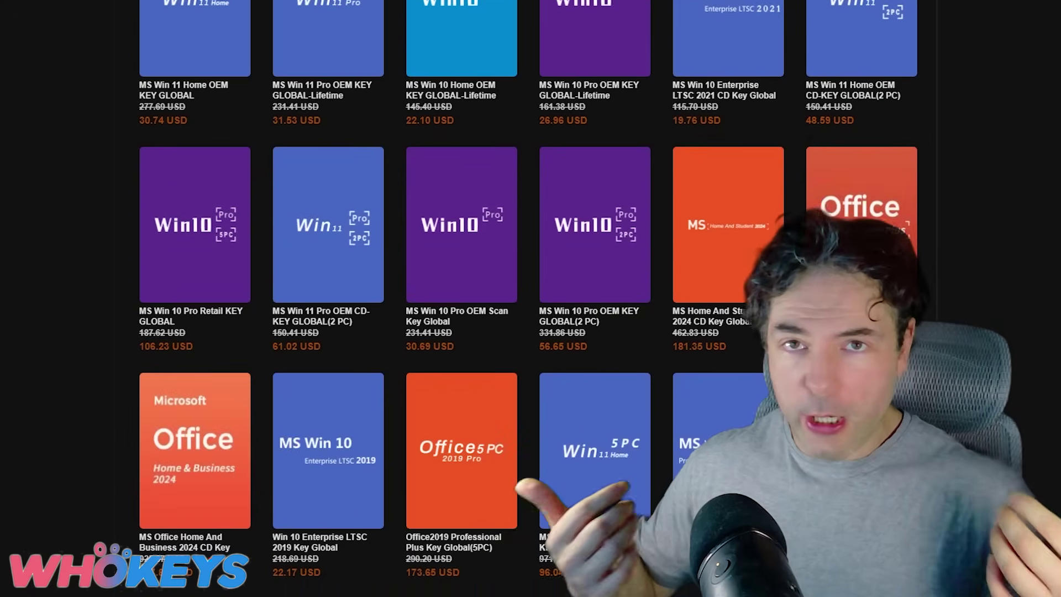
{"action": "scroll", "coordinate": [531, 299], "scroll_direction": "down", "scroll_amount": 1}
{"action": "scroll", "coordinate": [531, 298], "scroll_direction": "down", "scroll_amount": 1}
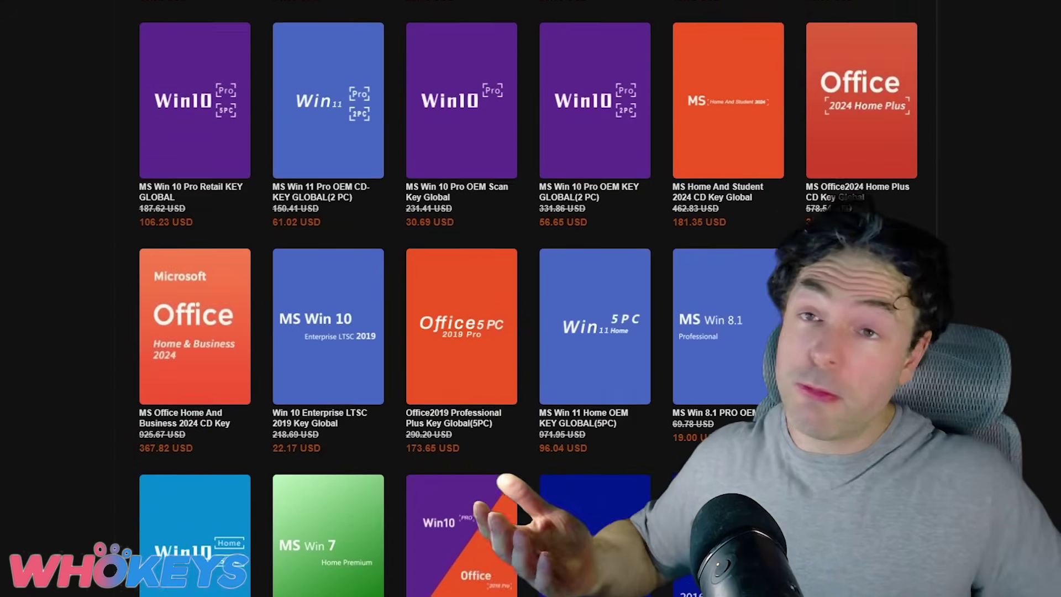
{"action": "scroll", "coordinate": [530, 299], "scroll_direction": "down", "scroll_amount": 1}
{"action": "scroll", "coordinate": [531, 298], "scroll_direction": "down", "scroll_amount": 1}
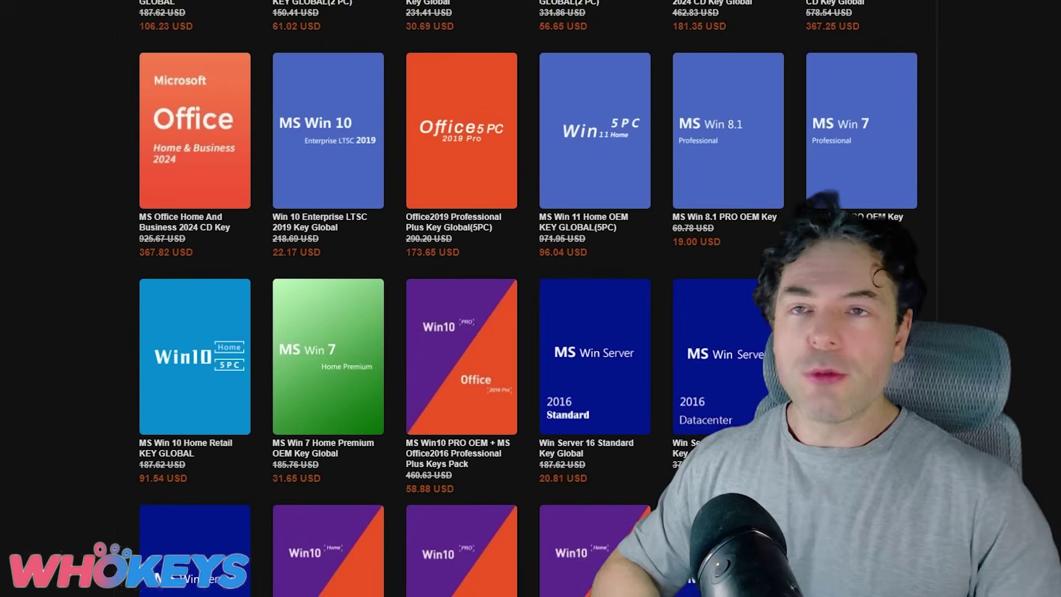
{"action": "scroll", "coordinate": [531, 299], "scroll_direction": "down", "scroll_amount": 1}
{"action": "scroll", "coordinate": [531, 298], "scroll_direction": "down", "scroll_amount": 1}
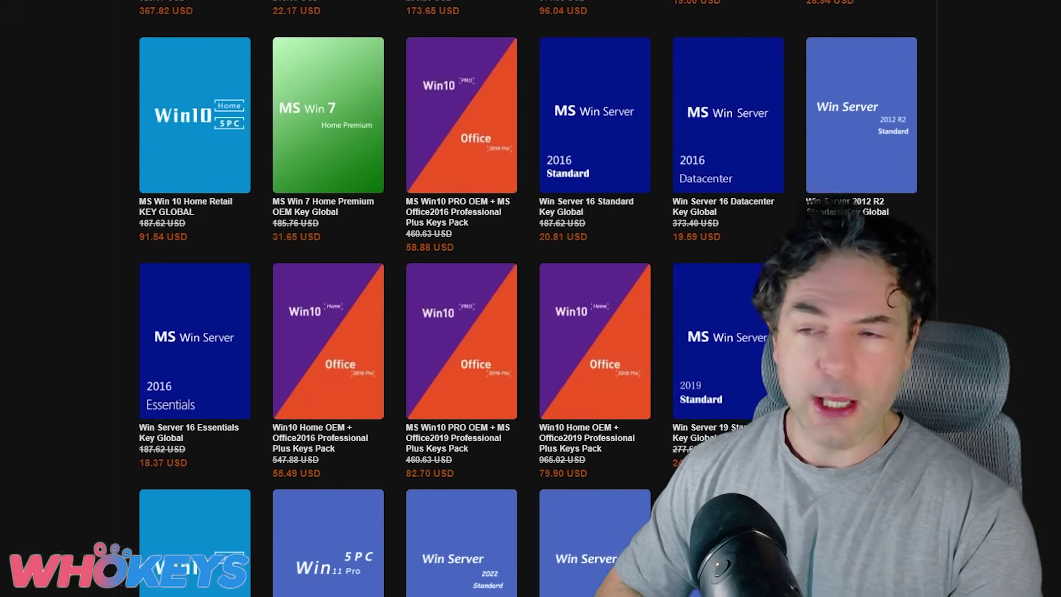
{"action": "scroll", "coordinate": [530, 299], "scroll_direction": "down", "scroll_amount": 1}
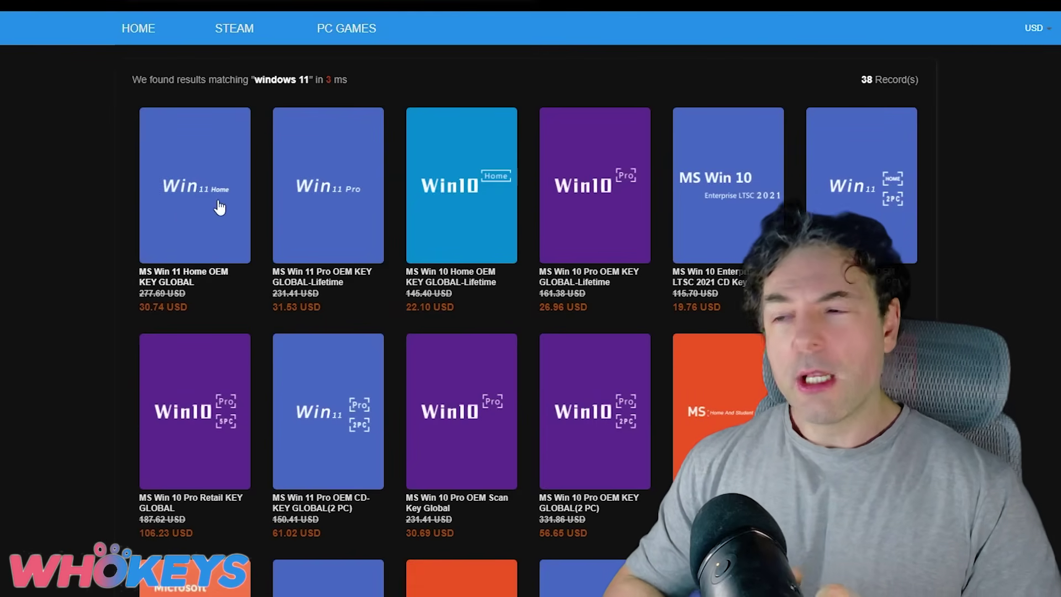
- Check the Win 11 Home key page, then open the Win 11 Pro Lifetime product at 31.53 USD
{"action": "left_click", "coordinate": [236, 214]}
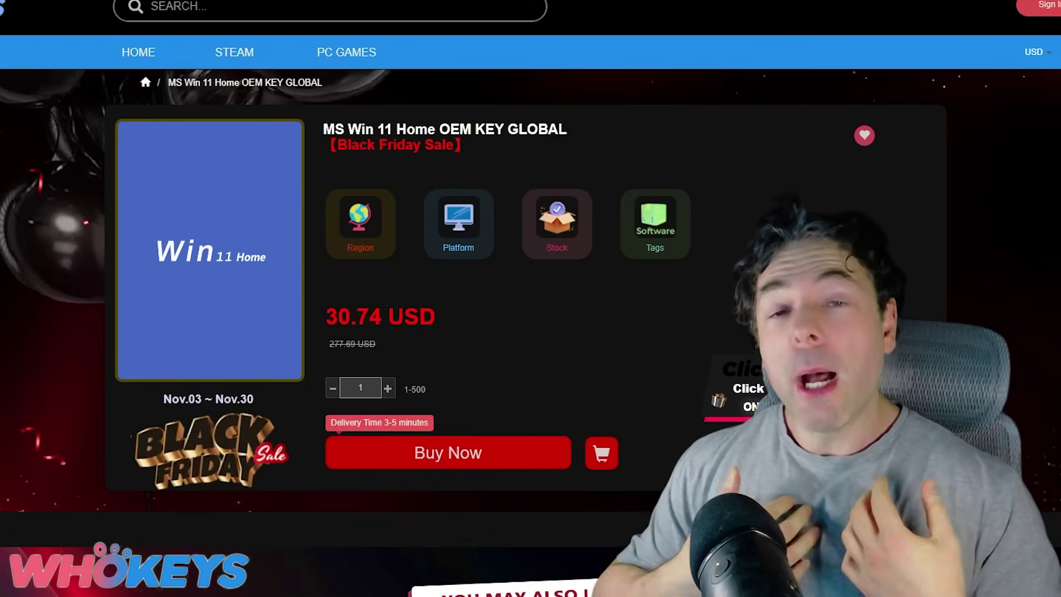
{"action": "left_click_drag", "start_coordinate": [475, 337], "coordinate": [229, 277]}
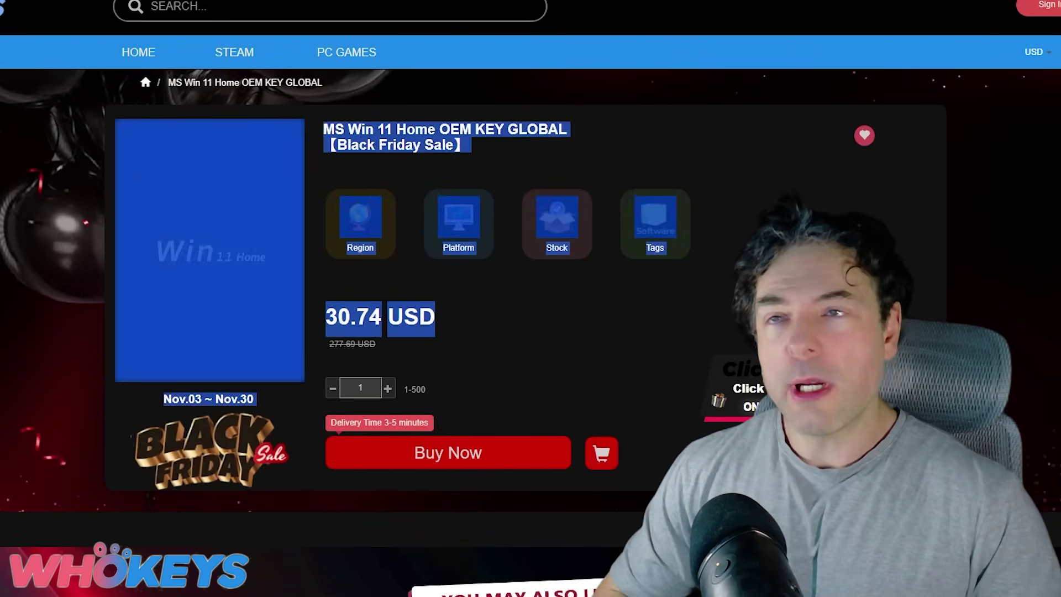
{"action": "left_click", "coordinate": [228, 277]}
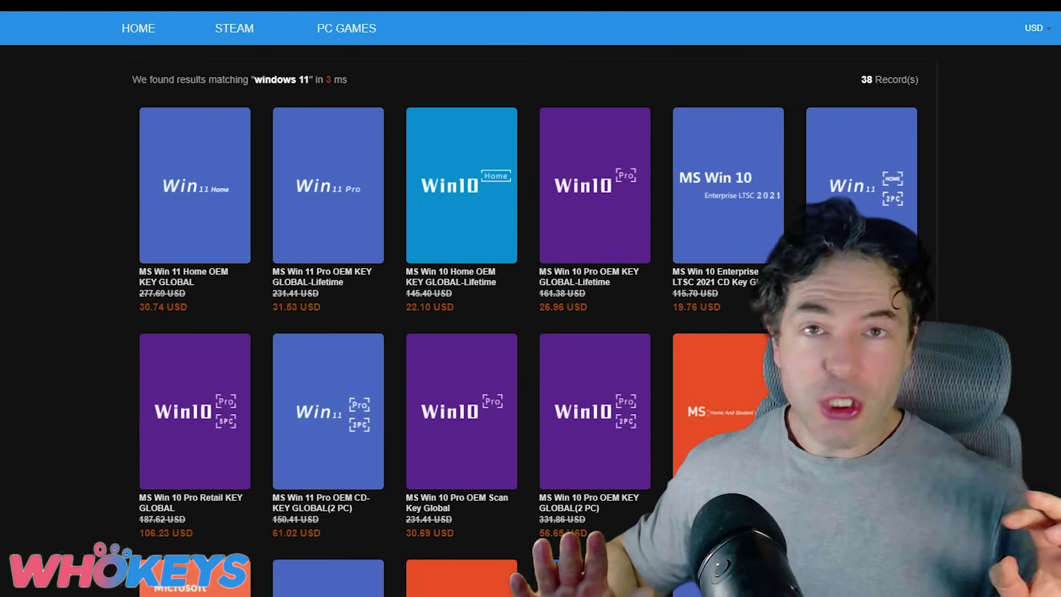
{"action": "left_click", "coordinate": [352, 229]}
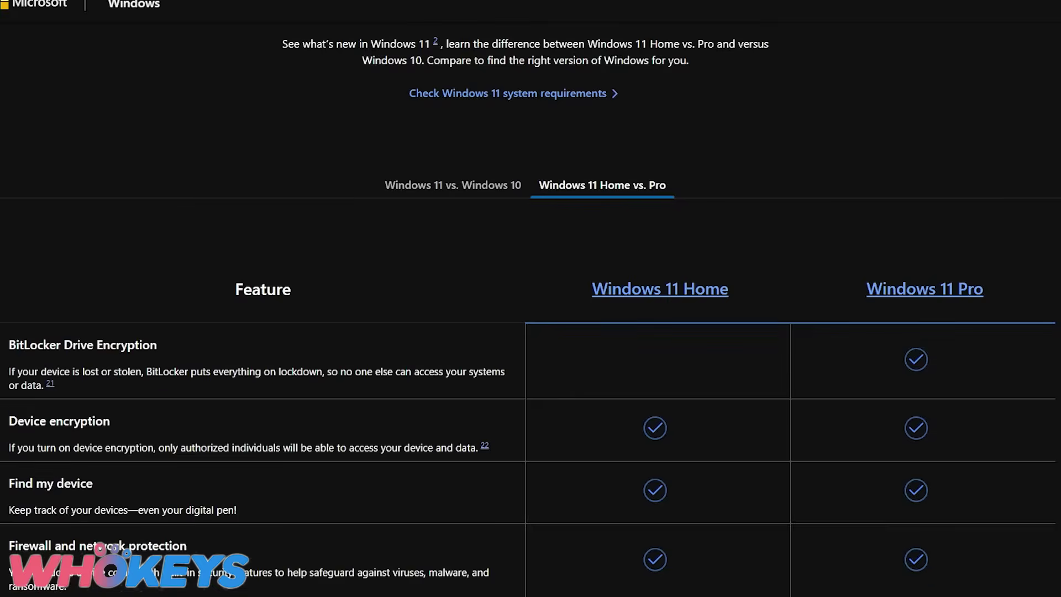
{"action": "scroll", "coordinate": [531, 309], "scroll_direction": "down", "scroll_amount": 3}
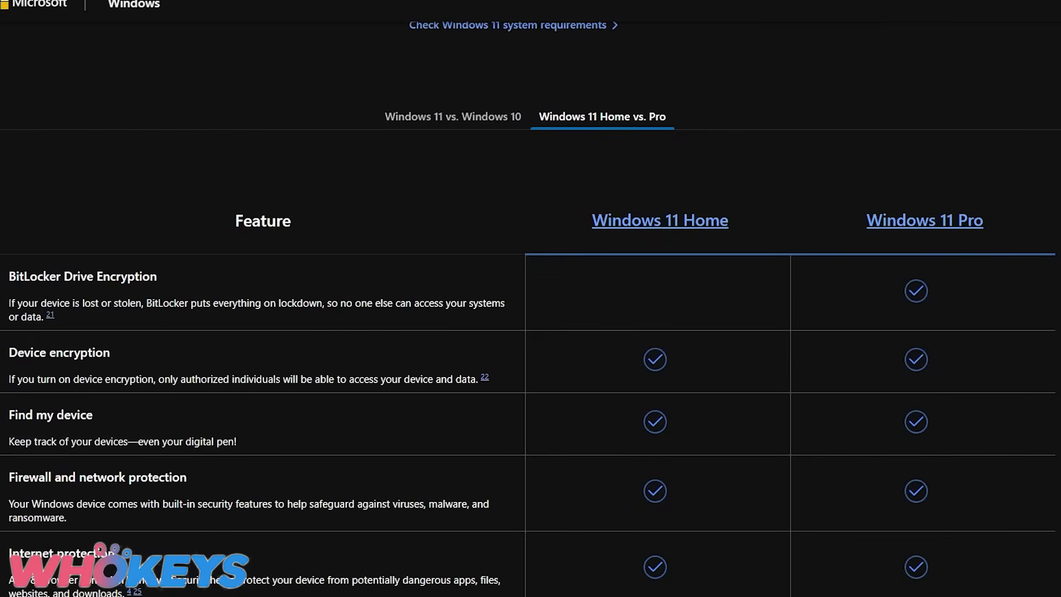
{"action": "scroll", "coordinate": [530, 309], "scroll_direction": "down", "scroll_amount": 2}
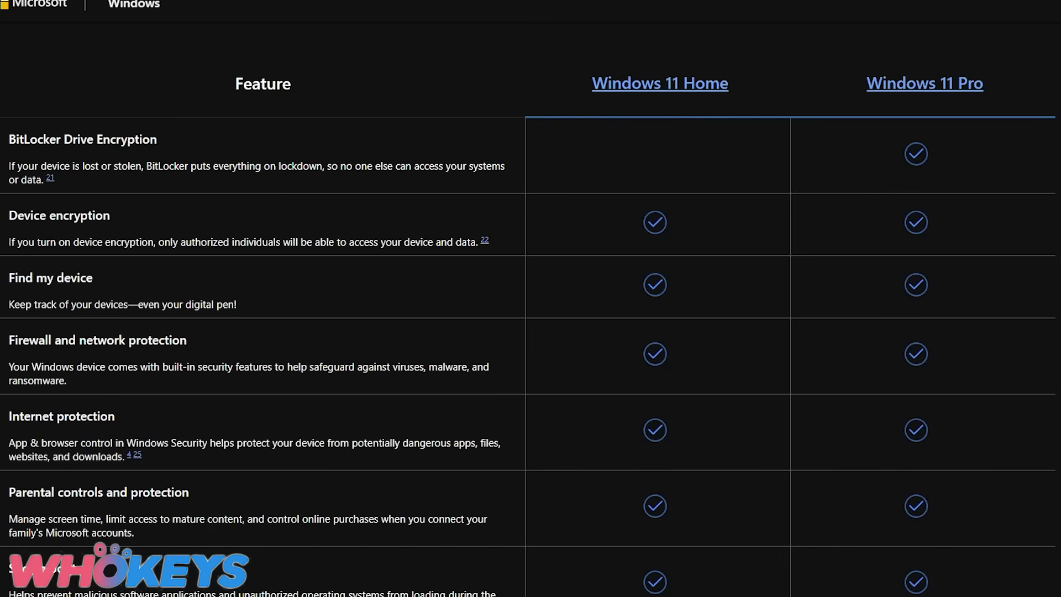
{"action": "scroll", "coordinate": [531, 309], "scroll_direction": "down", "scroll_amount": 3}
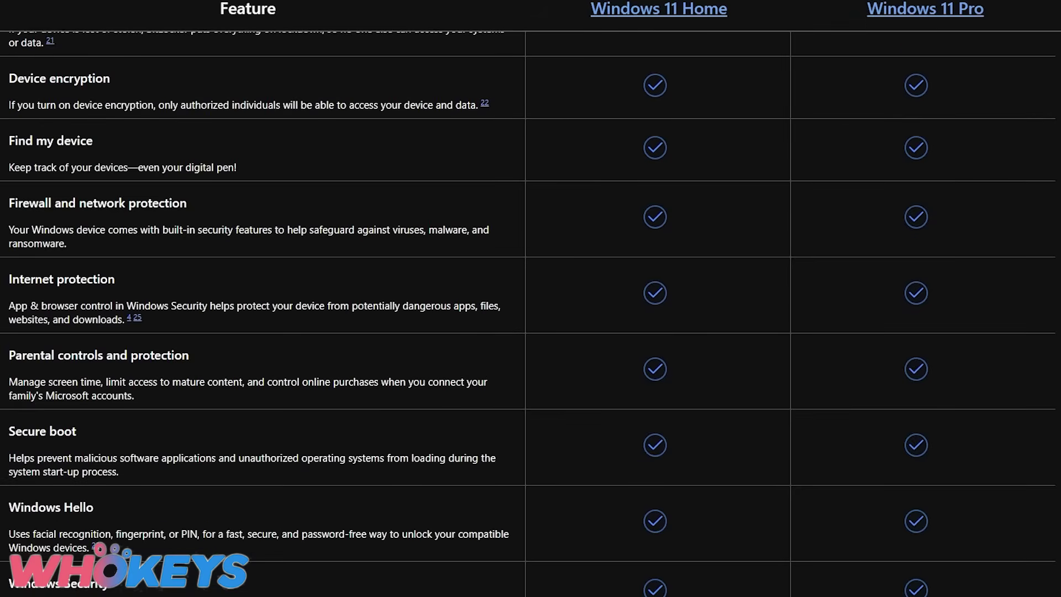
{"action": "scroll", "coordinate": [530, 309], "scroll_direction": "down", "scroll_amount": 2}
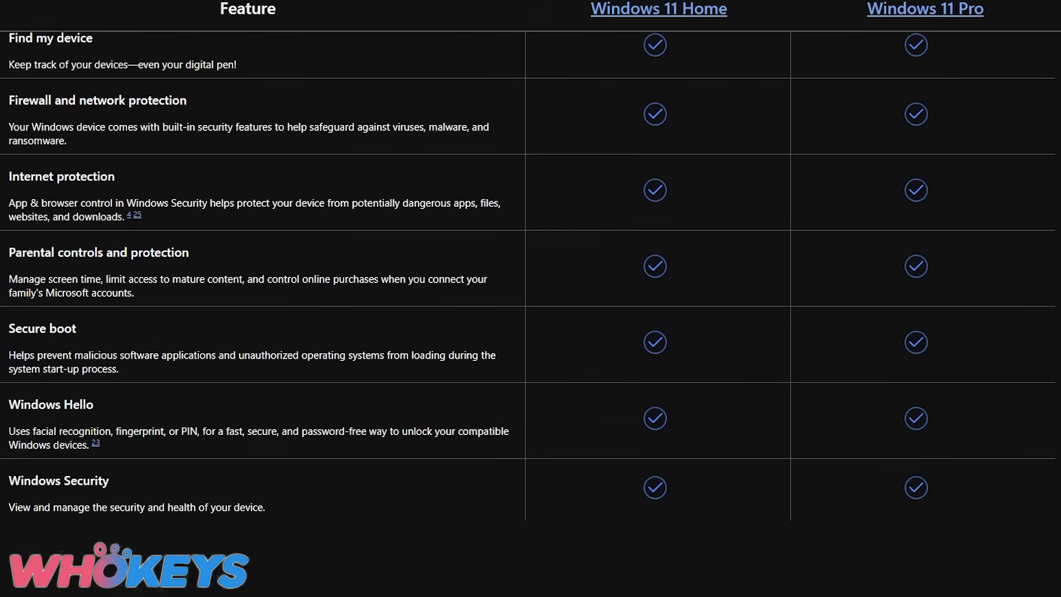
{"action": "scroll", "coordinate": [530, 309], "scroll_direction": "down", "scroll_amount": 5}
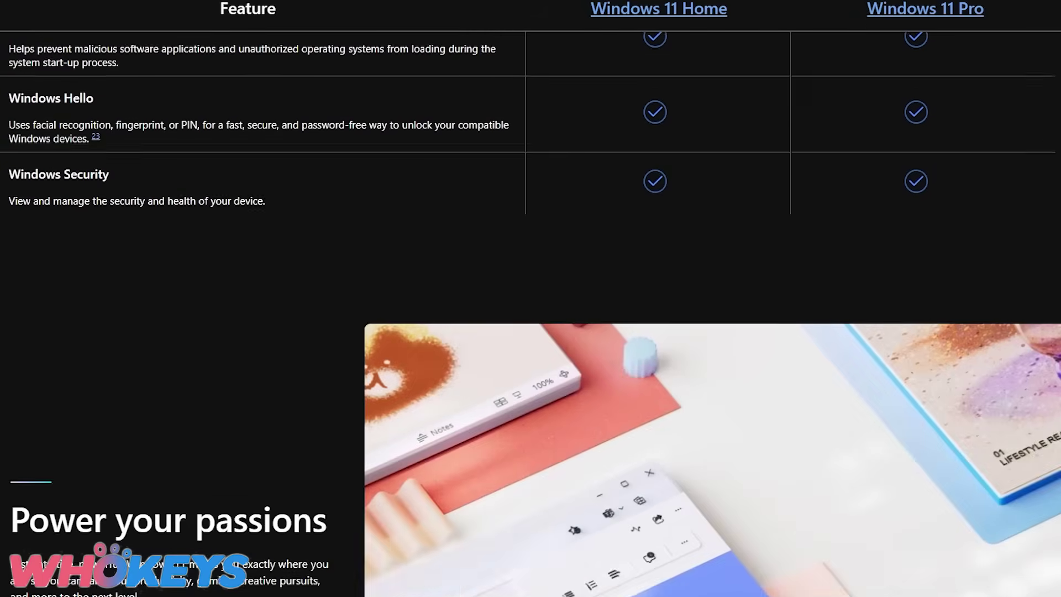
{"action": "scroll", "coordinate": [530, 309], "scroll_direction": "down", "scroll_amount": 6}
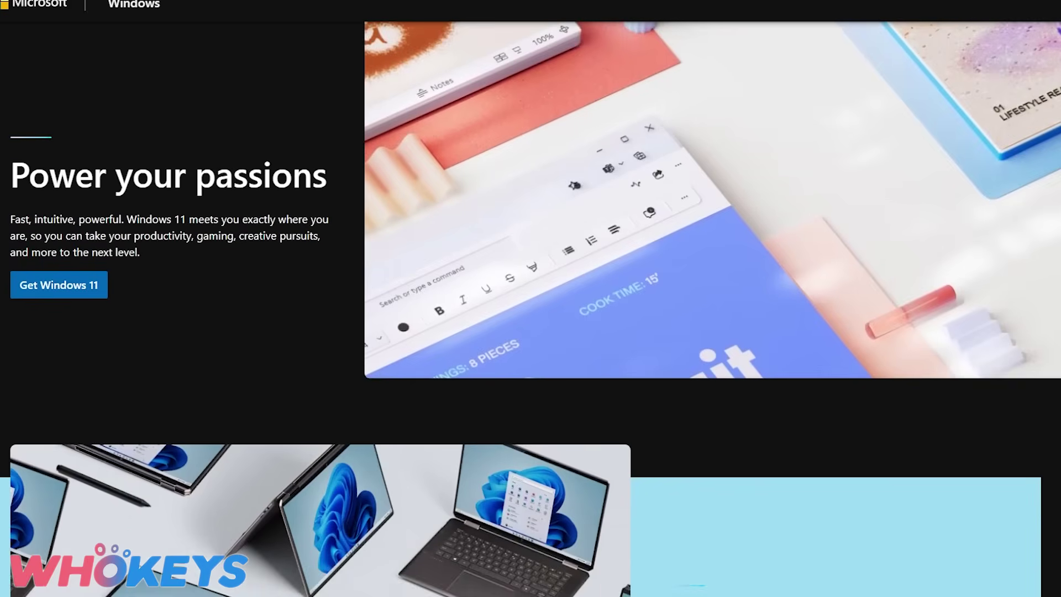
{"action": "scroll", "coordinate": [531, 309], "scroll_direction": "down", "scroll_amount": 10}
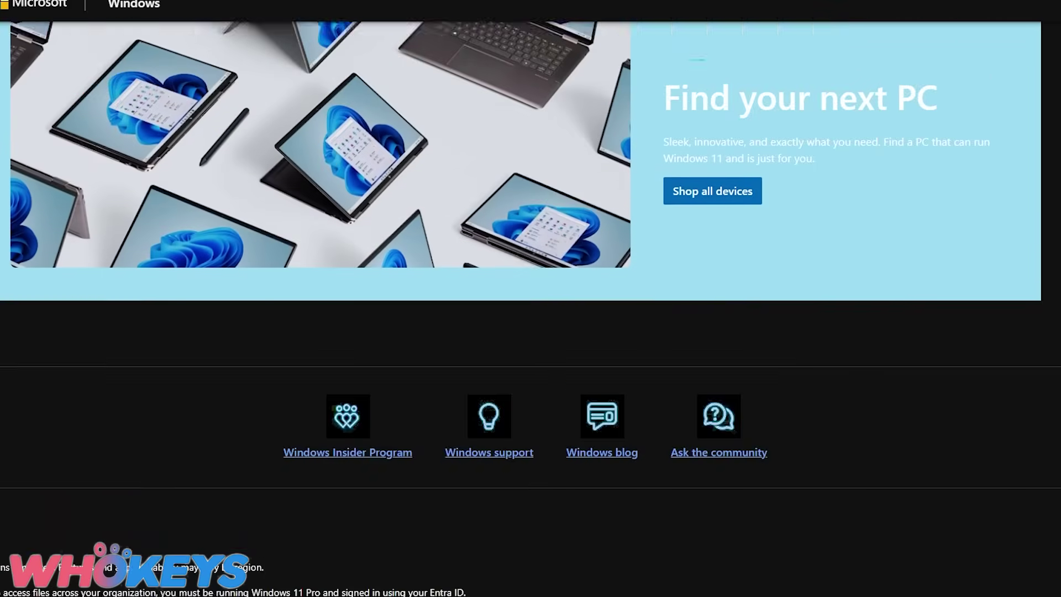
{"action": "scroll", "coordinate": [1014, 227], "scroll_direction": "up", "scroll_amount": 20}
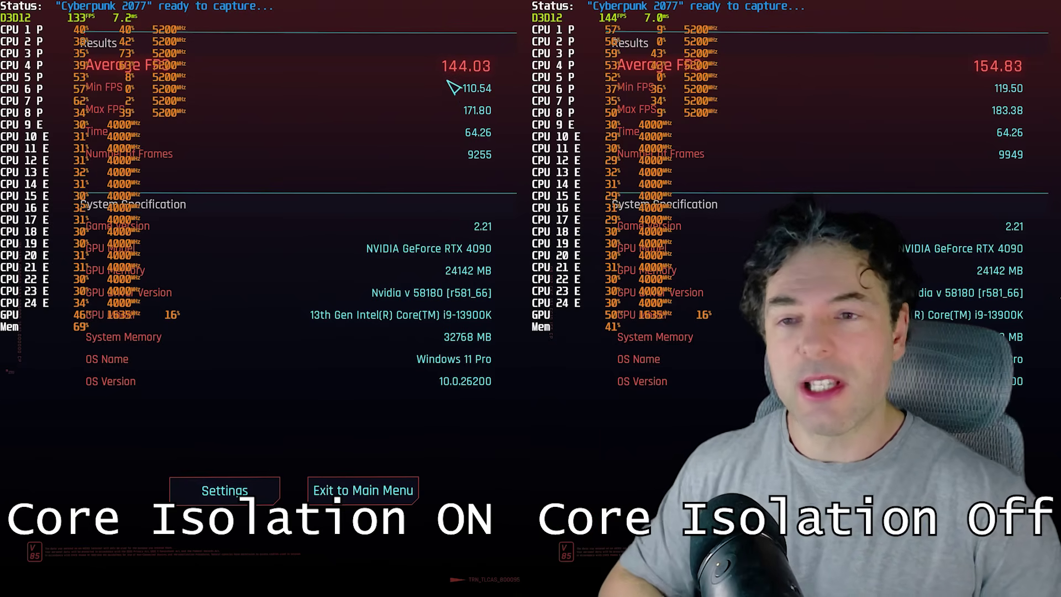
- Open Discord's User Settings from the gear icon and scroll down the settings sidebar
{"action": "left_click", "coordinate": [279, 498]}
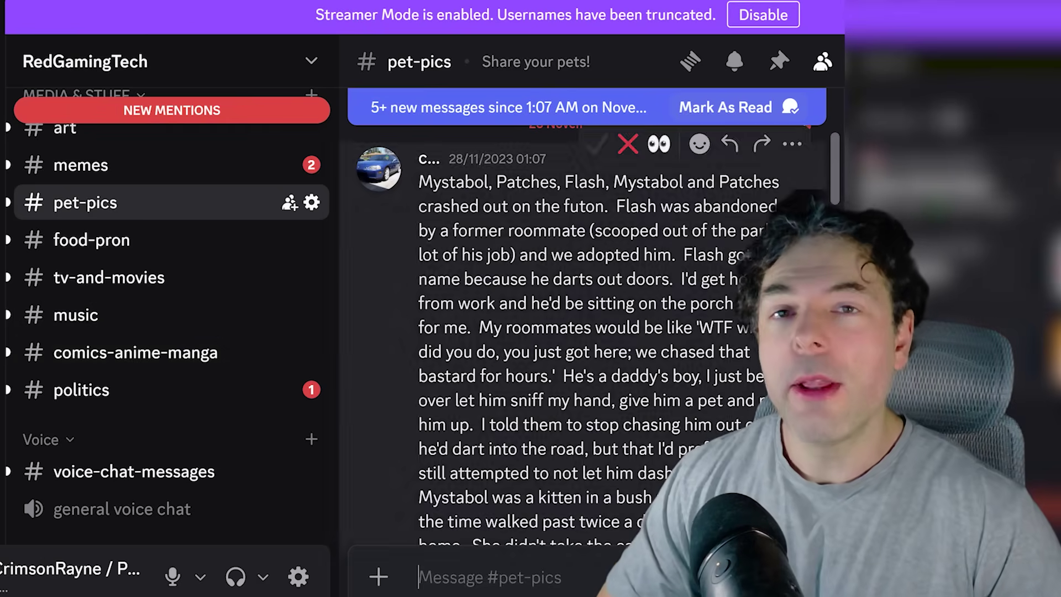
{"action": "scroll", "coordinate": [552, 331], "scroll_direction": "down", "scroll_amount": 4}
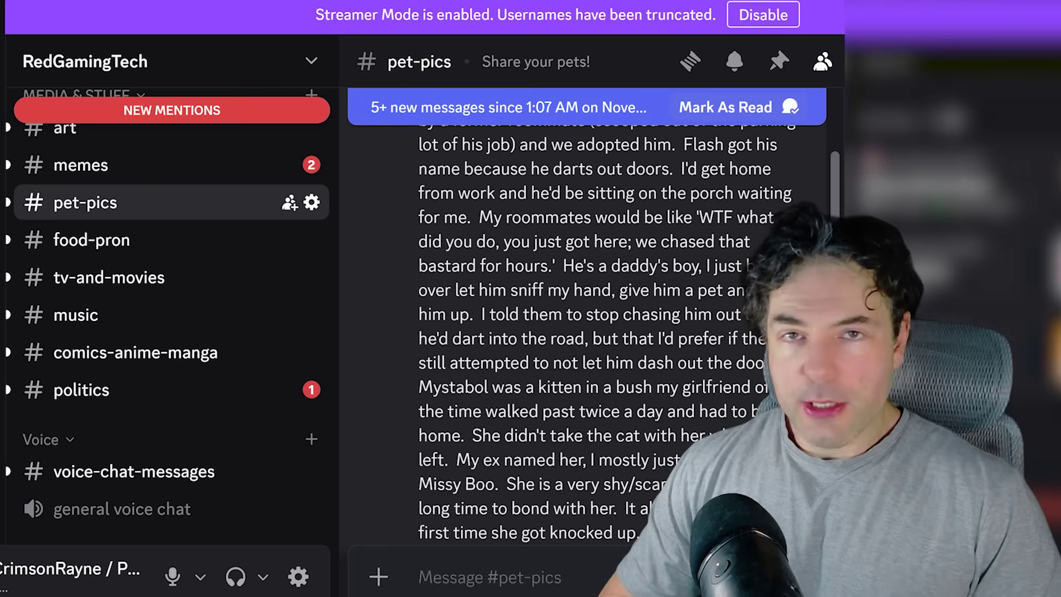
{"action": "left_click", "coordinate": [298, 577]}
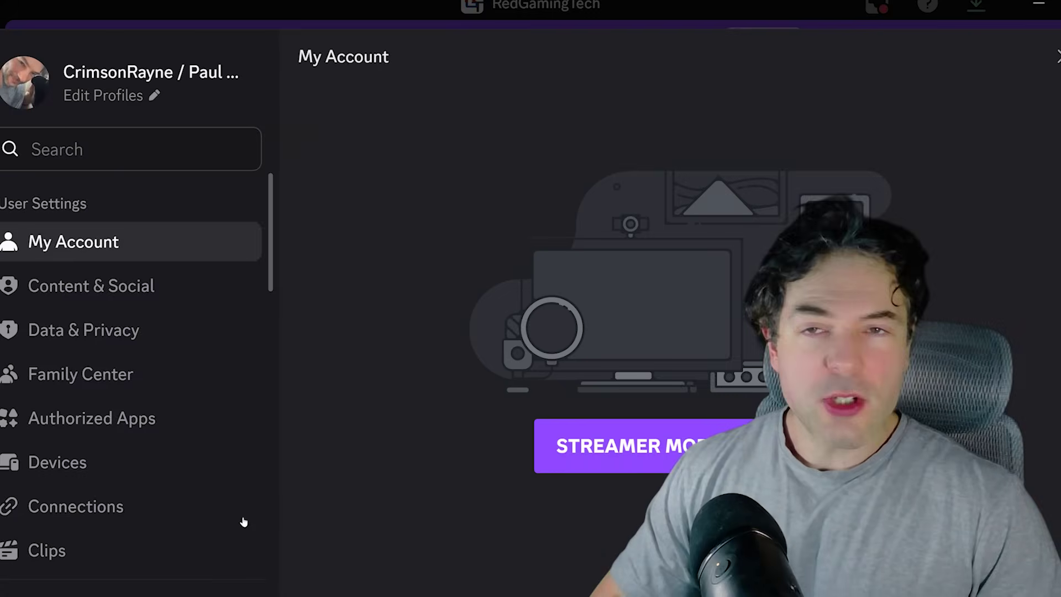
{"action": "scroll", "coordinate": [166, 442], "scroll_direction": "down", "scroll_amount": 6}
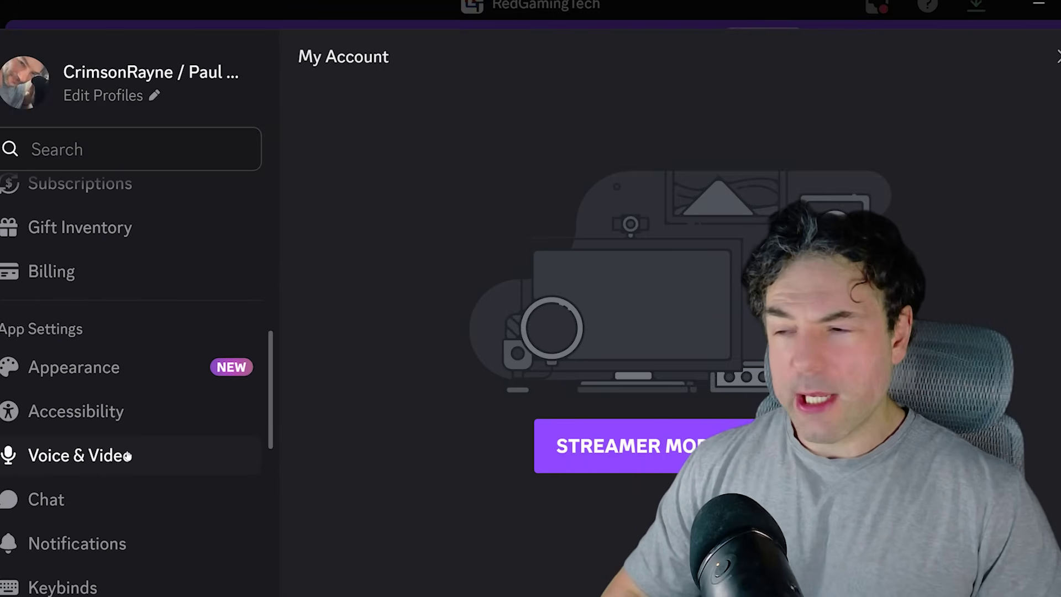
{"action": "scroll", "coordinate": [133, 457], "scroll_direction": "down", "scroll_amount": 6}
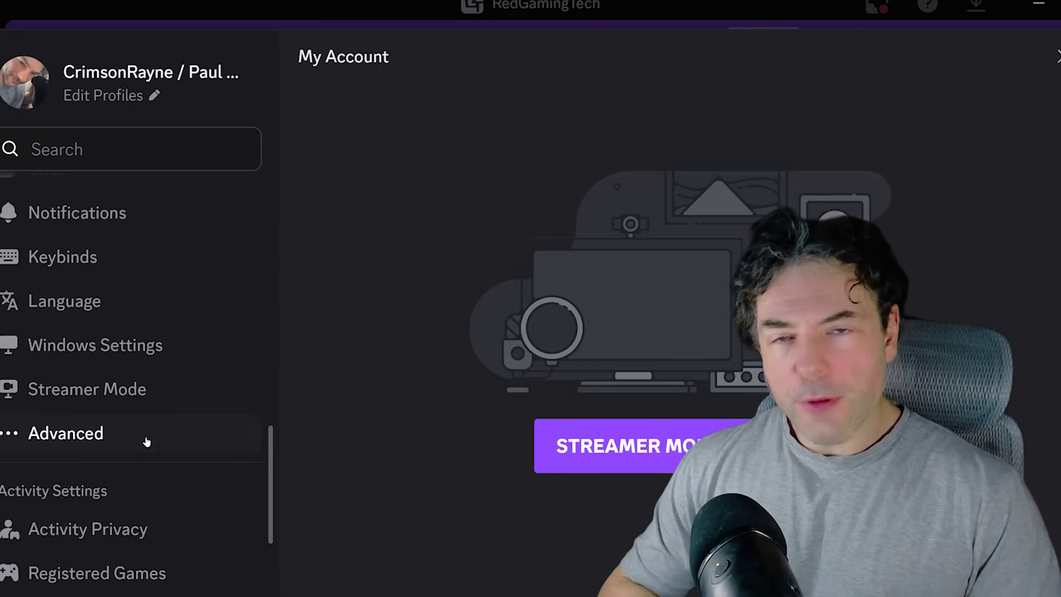
{"action": "scroll", "coordinate": [146, 442], "scroll_direction": "down", "scroll_amount": 4}
- Open Discord's Game Overlay settings and scroll up to the Enable Overlay options
{"action": "left_click", "coordinate": [124, 436]}
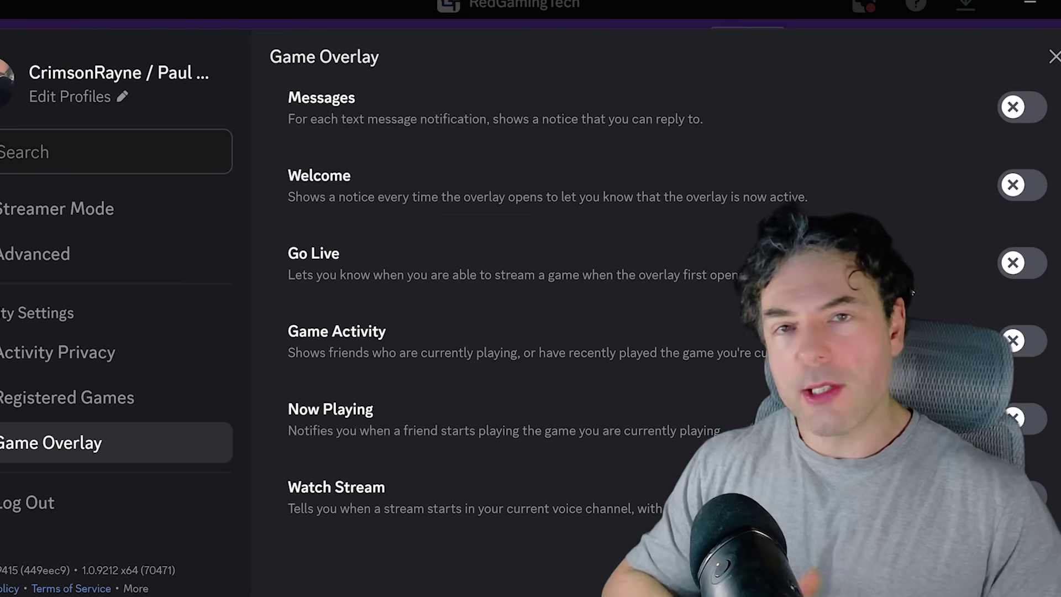
{"action": "scroll", "coordinate": [663, 332], "scroll_direction": "up", "scroll_amount": 8}
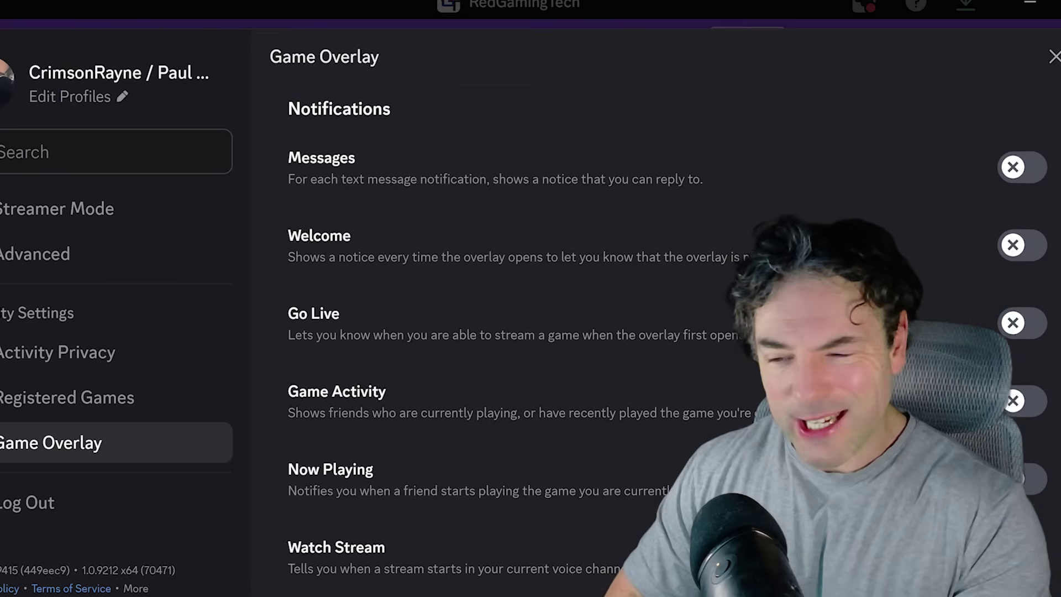
{"action": "scroll", "coordinate": [594, 235], "scroll_direction": "up", "scroll_amount": 10}
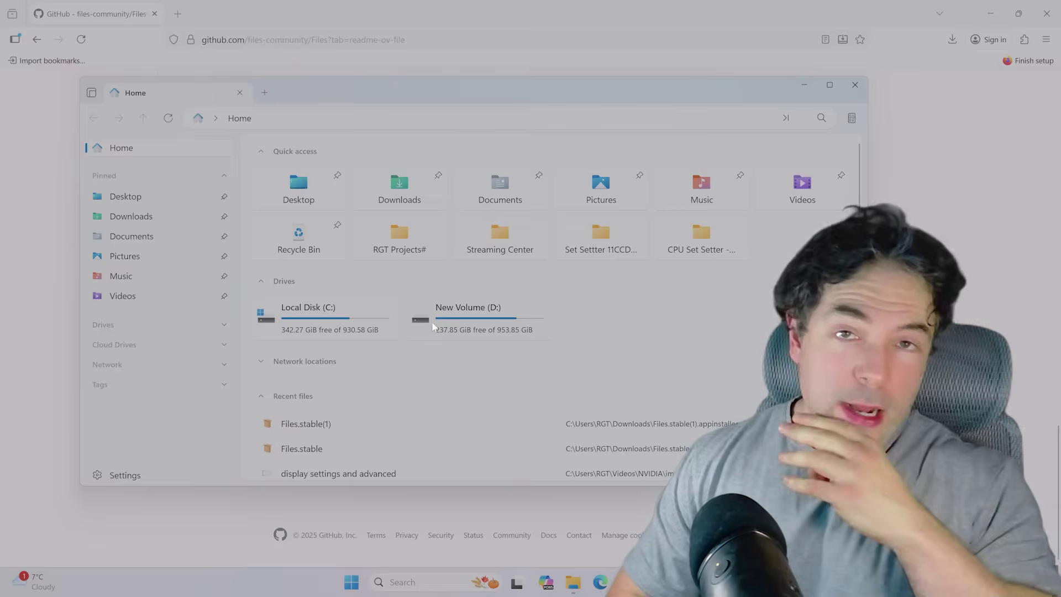
- Browse the New Volume (D:) drive in Files and look inside its photography folder
{"action": "left_click", "coordinate": [462, 305]}
{"action": "scroll", "coordinate": [380, 231], "scroll_direction": "down", "scroll_amount": 3}
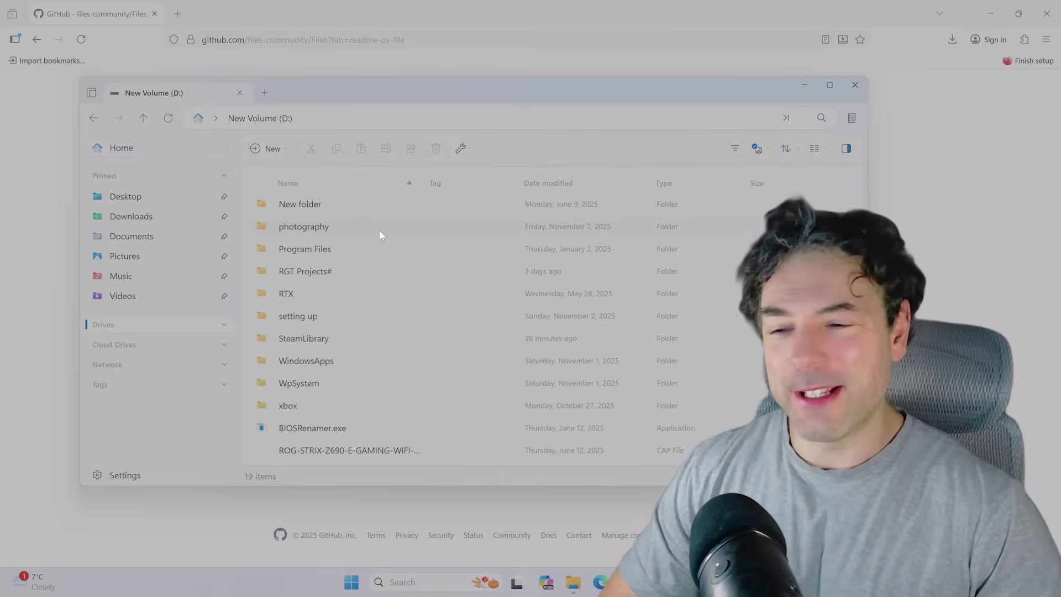
{"action": "scroll", "coordinate": [387, 234], "scroll_direction": "up", "scroll_amount": 3}
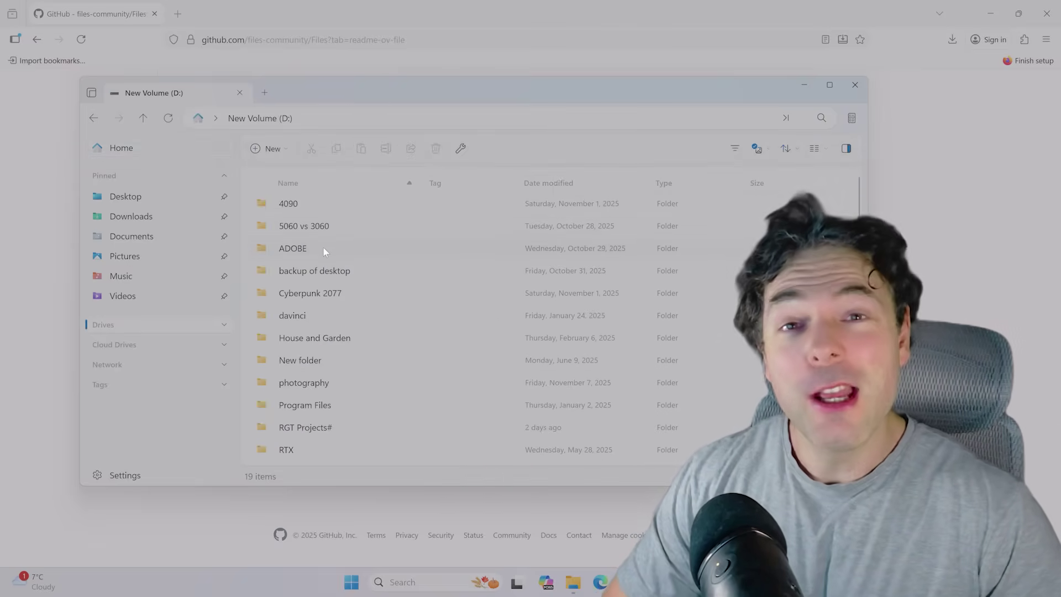
{"action": "scroll", "coordinate": [334, 232], "scroll_direction": "down", "scroll_amount": 3}
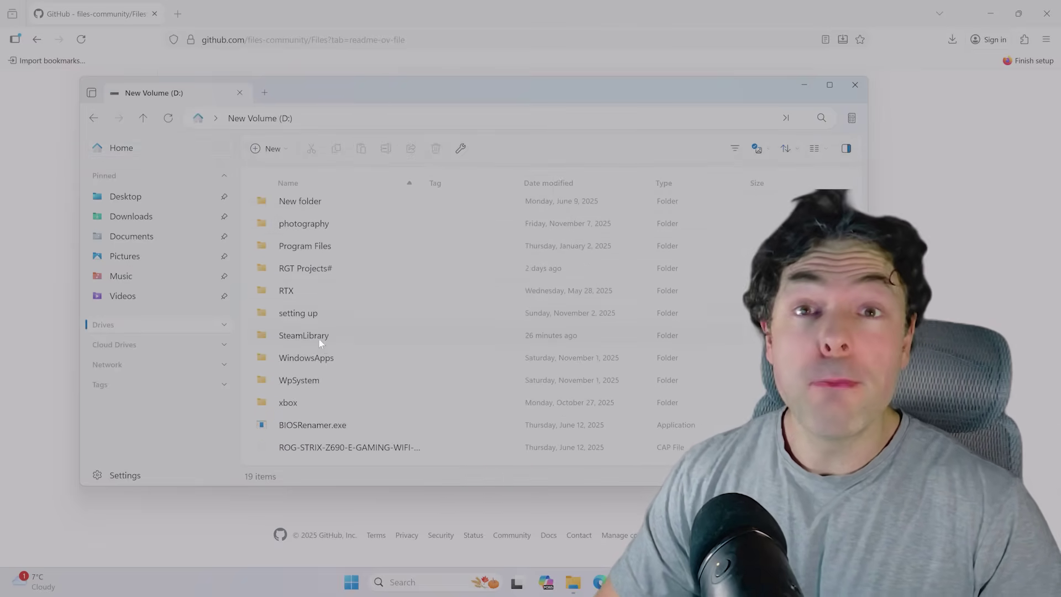
{"action": "scroll", "coordinate": [320, 262], "scroll_direction": "up", "scroll_amount": 3}
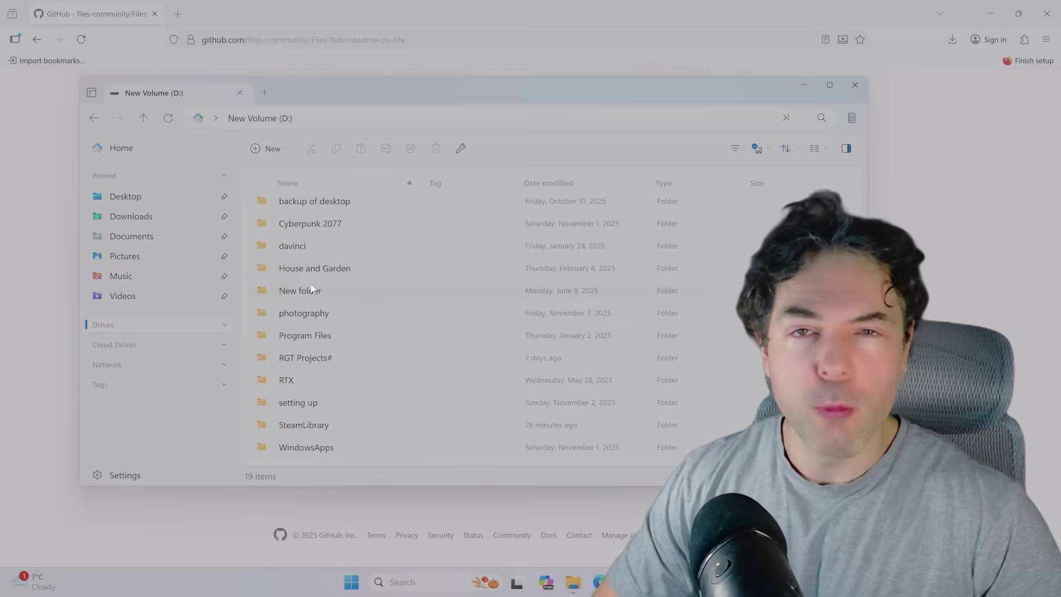
{"action": "scroll", "coordinate": [304, 281], "scroll_direction": "down", "scroll_amount": 1}
{"action": "scroll", "coordinate": [305, 280], "scroll_direction": "down", "scroll_amount": 2}
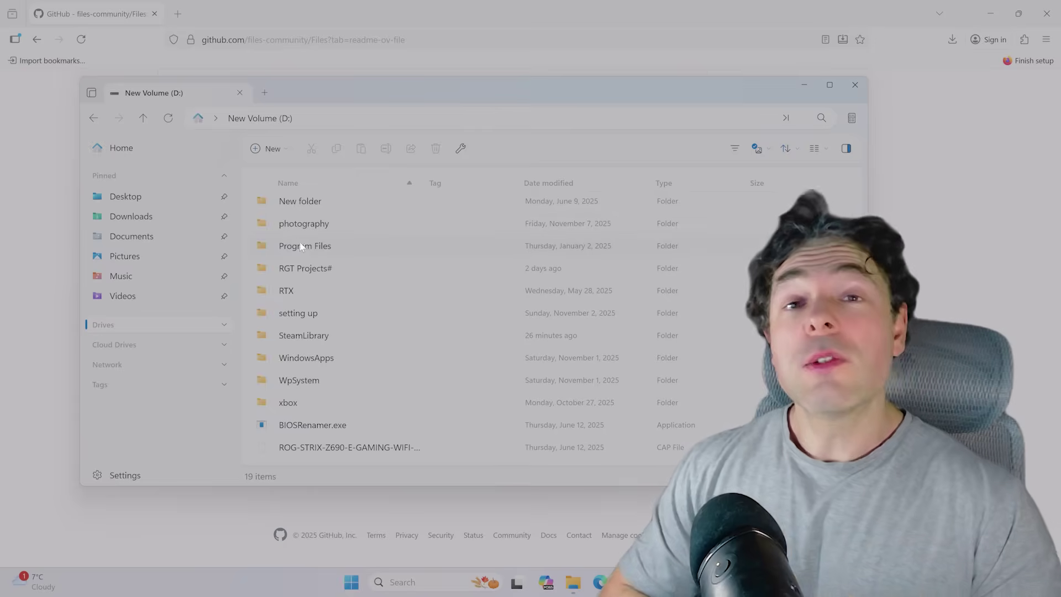
{"action": "double_click", "coordinate": [293, 228]}
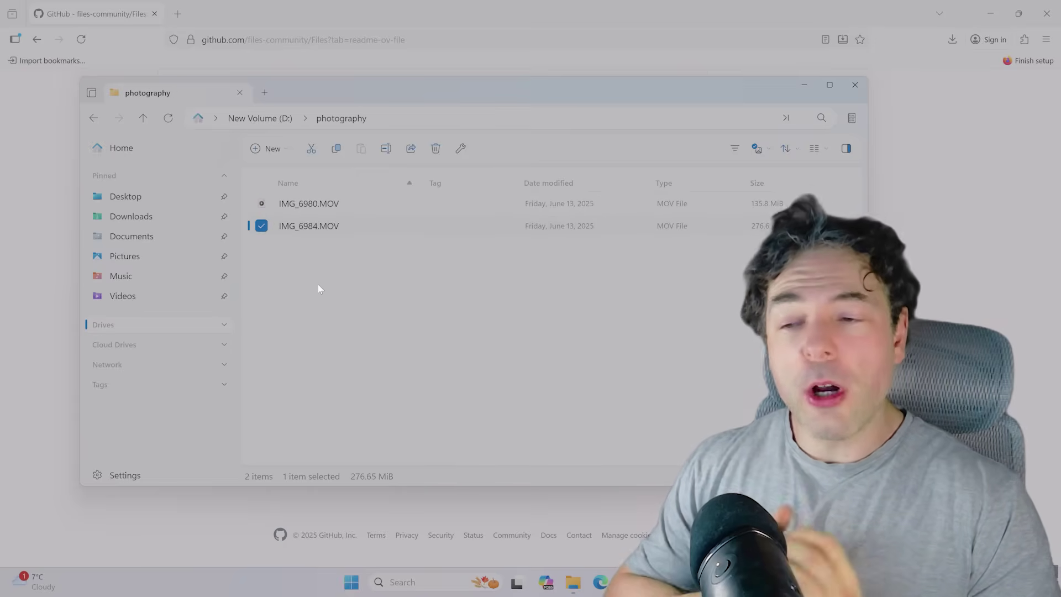
{"action": "key", "text": "alt+Left"}
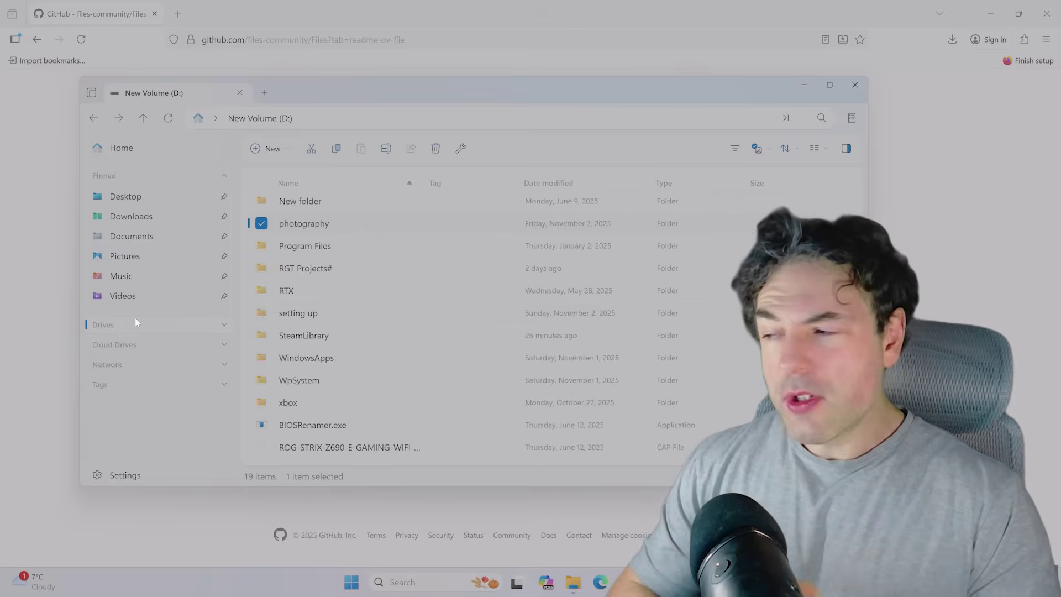
- Explore the Pictures folders: RGT work, Screenshots, and ASUS > GPU TweakIII > Screenshot
{"action": "left_click", "coordinate": [126, 259]}
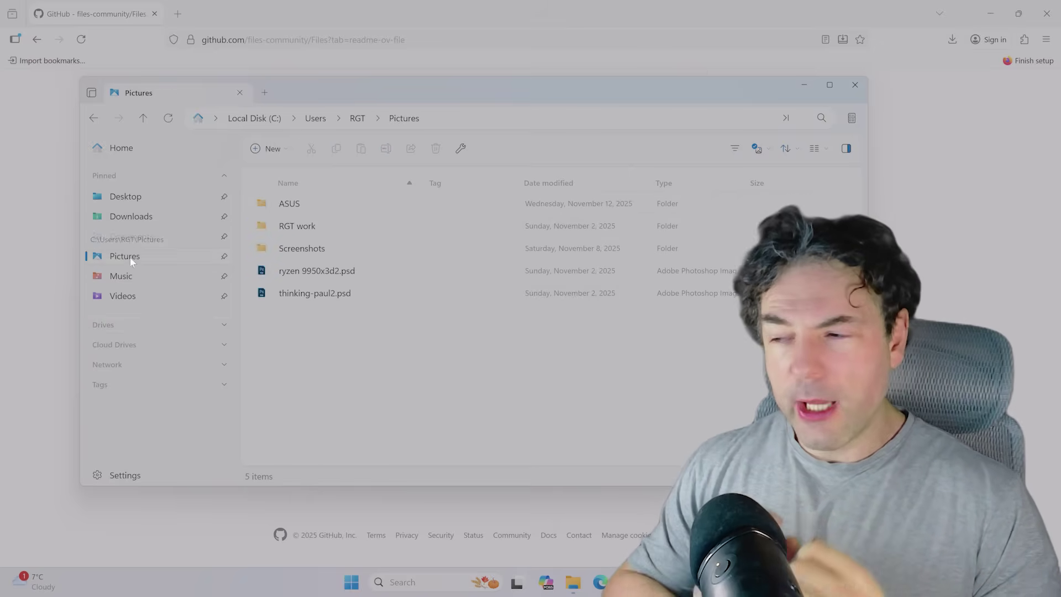
{"action": "double_click", "coordinate": [278, 231]}
{"action": "scroll", "coordinate": [347, 288], "scroll_direction": "up", "scroll_amount": 2}
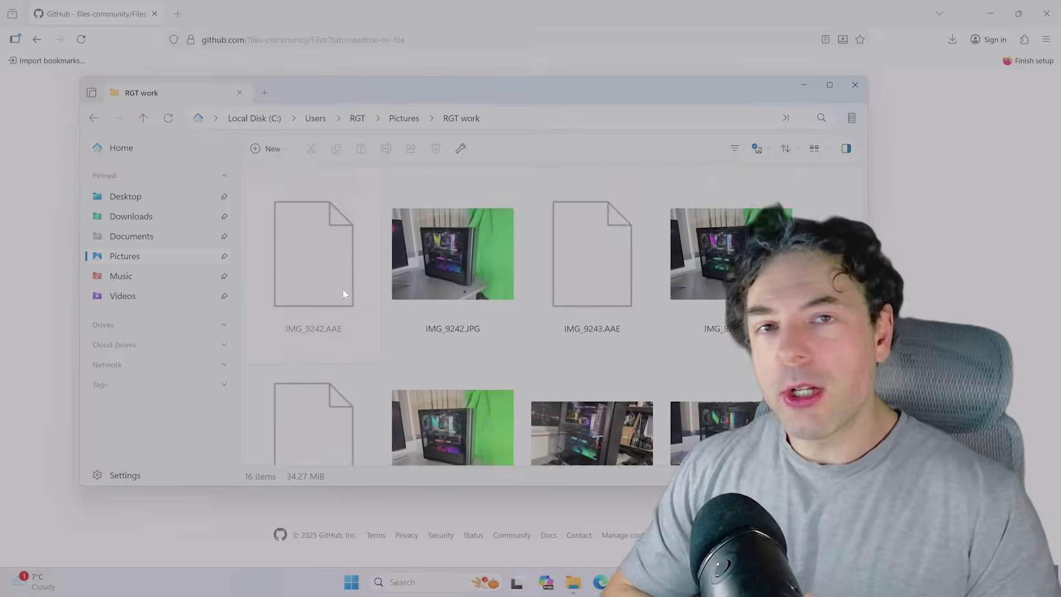
{"action": "scroll", "coordinate": [343, 292], "scroll_direction": "up", "scroll_amount": 3}
{"action": "key", "text": "alt+Left"}
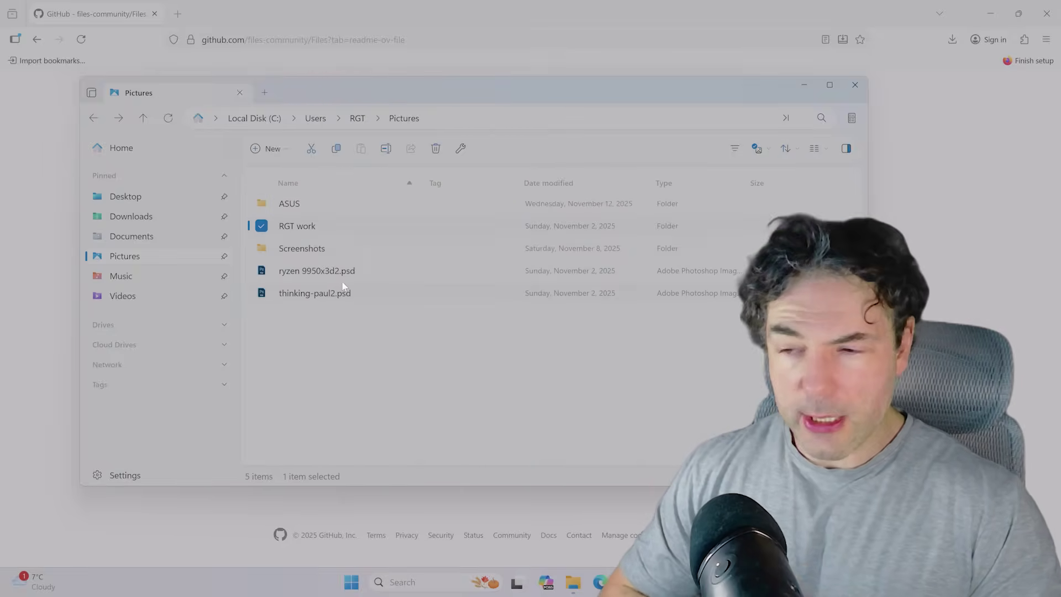
{"action": "double_click", "coordinate": [292, 248]}
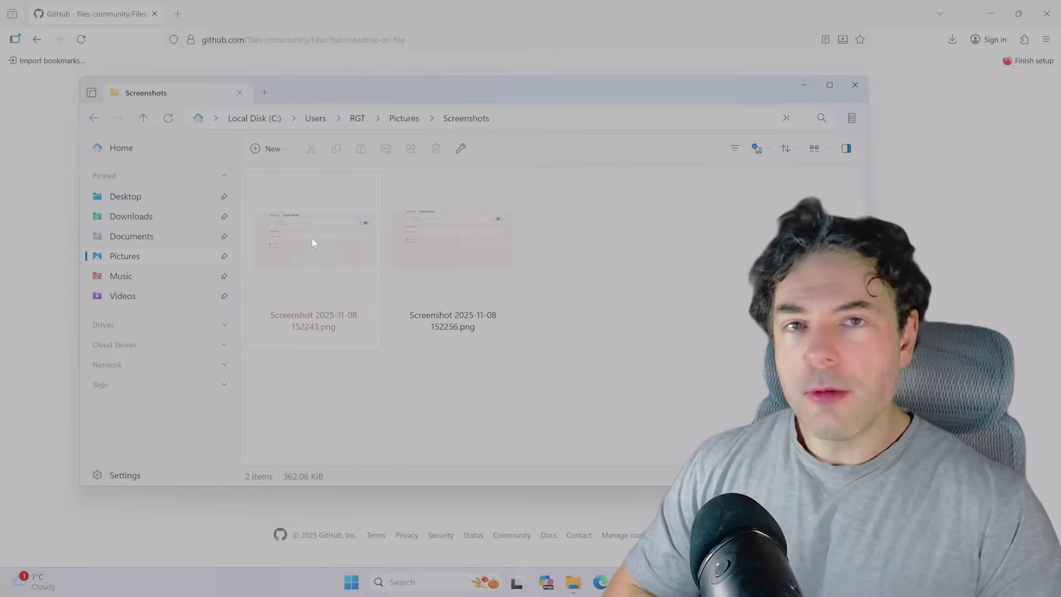
{"action": "key", "text": "alt+Left"}
{"action": "double_click", "coordinate": [290, 203]}
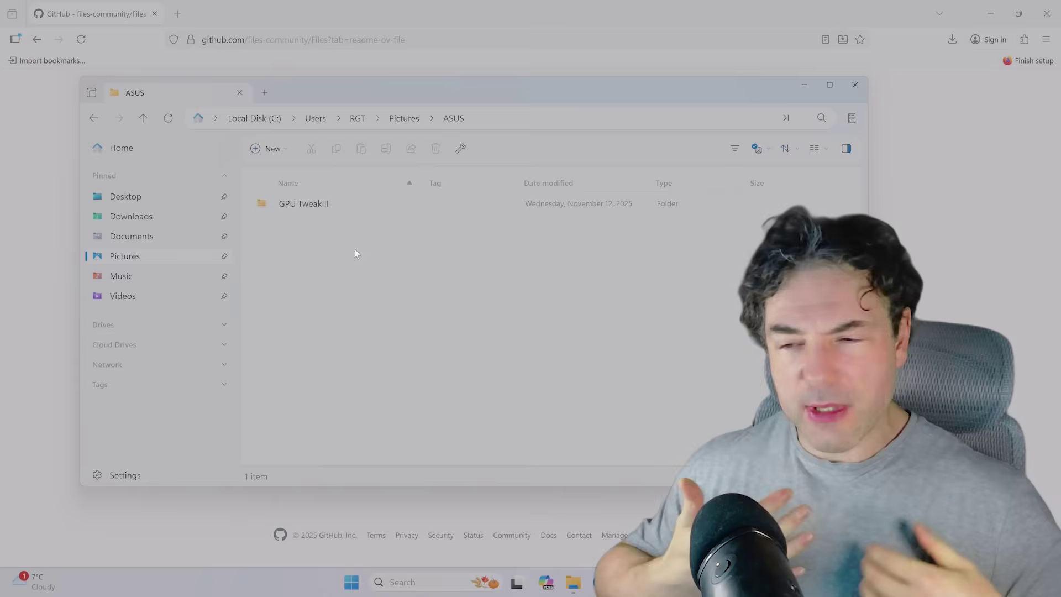
{"action": "double_click", "coordinate": [306, 206]}
{"action": "double_click", "coordinate": [297, 205]}
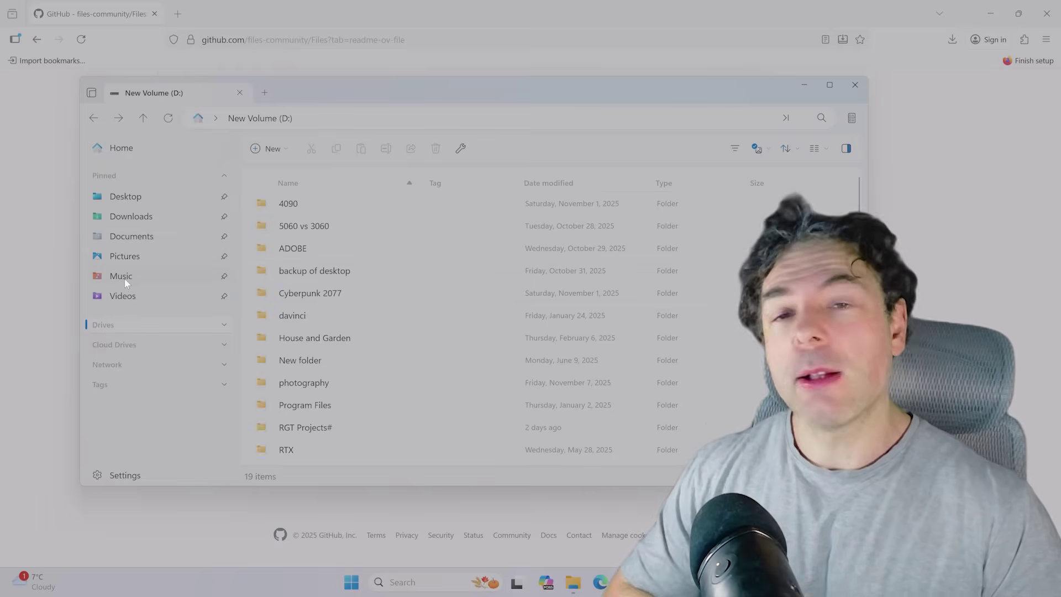
- Open Videos > NVIDIA > Counter-strike 2 and switch the folder layout to Cards
{"action": "left_click", "coordinate": [123, 296]}
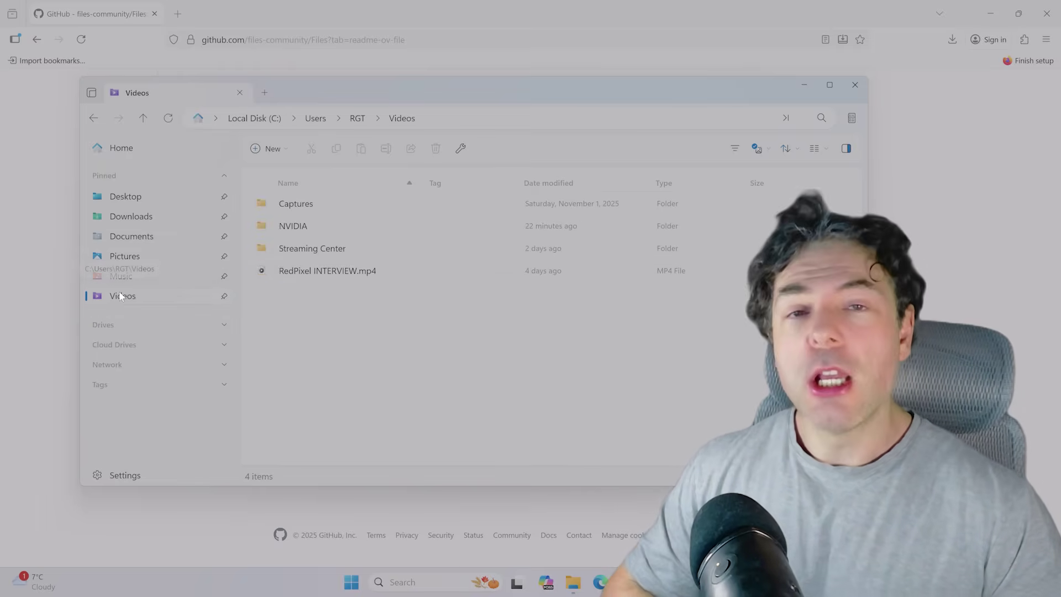
{"action": "double_click", "coordinate": [296, 202]}
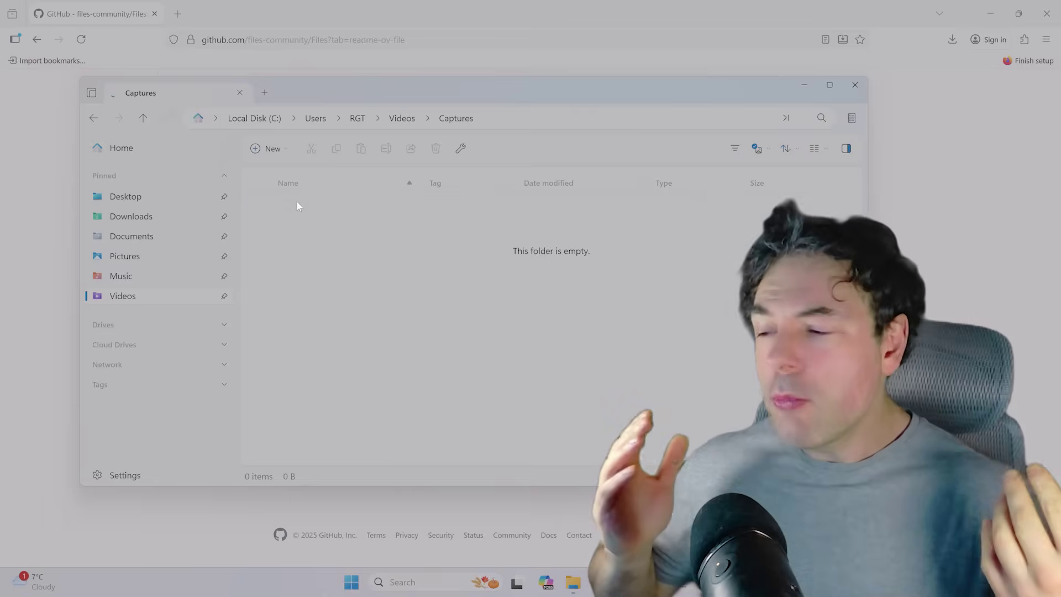
{"action": "key", "text": "alt+Left"}
{"action": "double_click", "coordinate": [305, 226]}
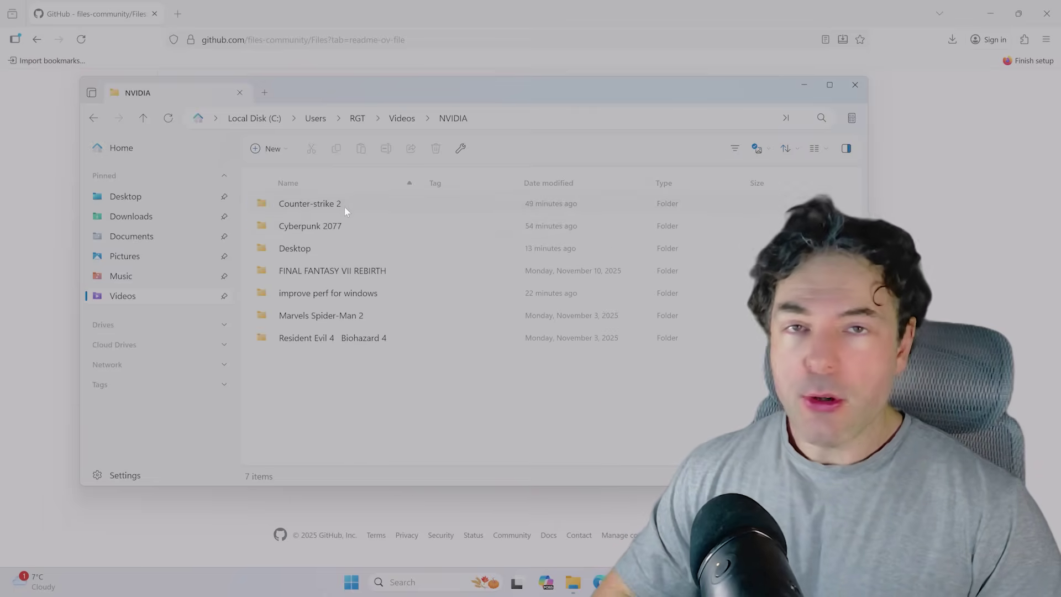
{"action": "double_click", "coordinate": [315, 204]}
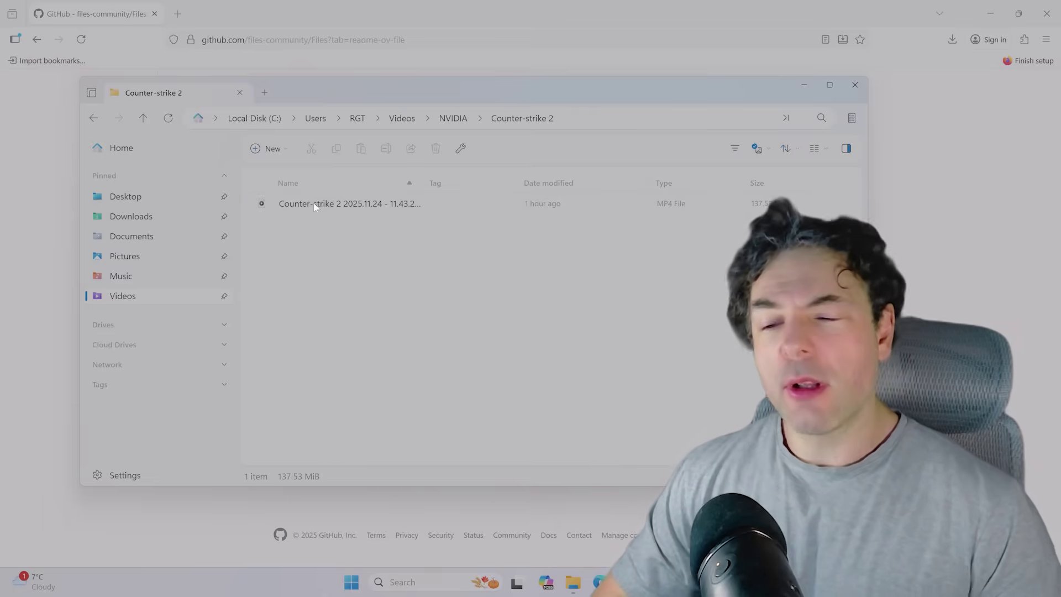
{"action": "right_click", "coordinate": [394, 265]}
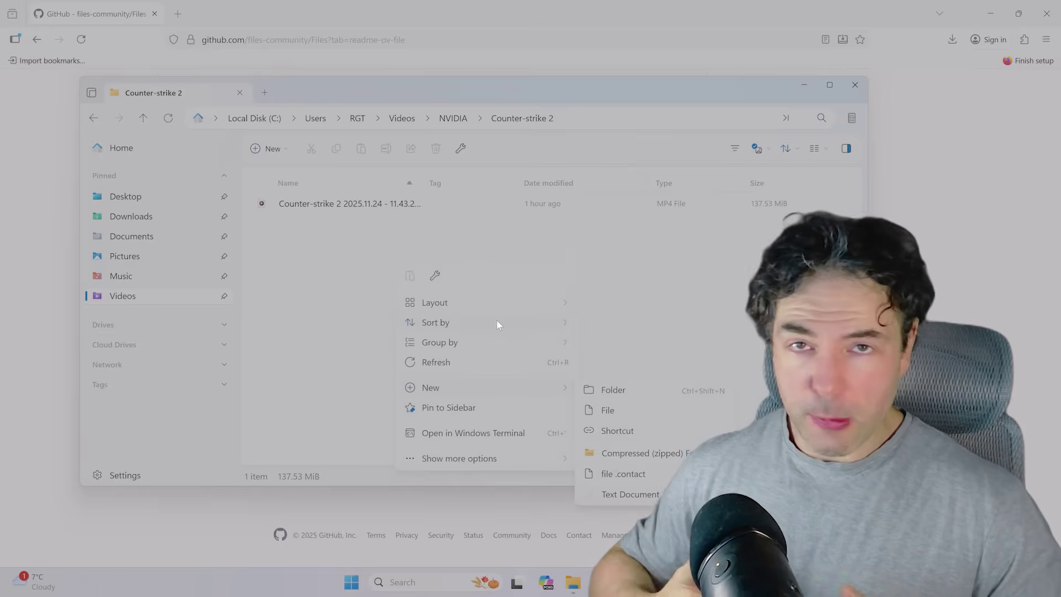
{"action": "mouse_move", "coordinate": [497, 311]}
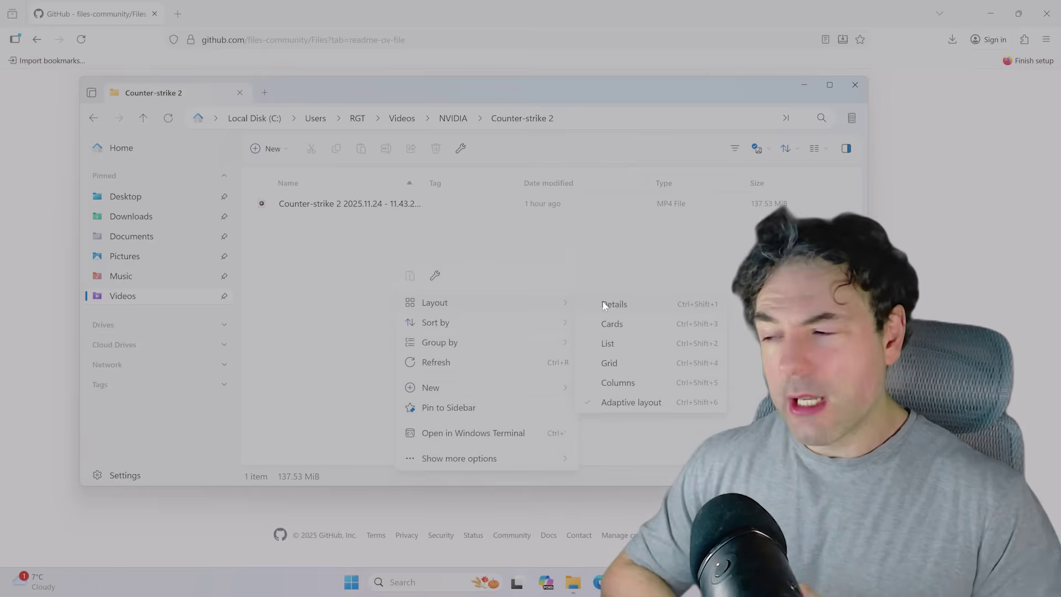
{"action": "left_click", "coordinate": [610, 324]}
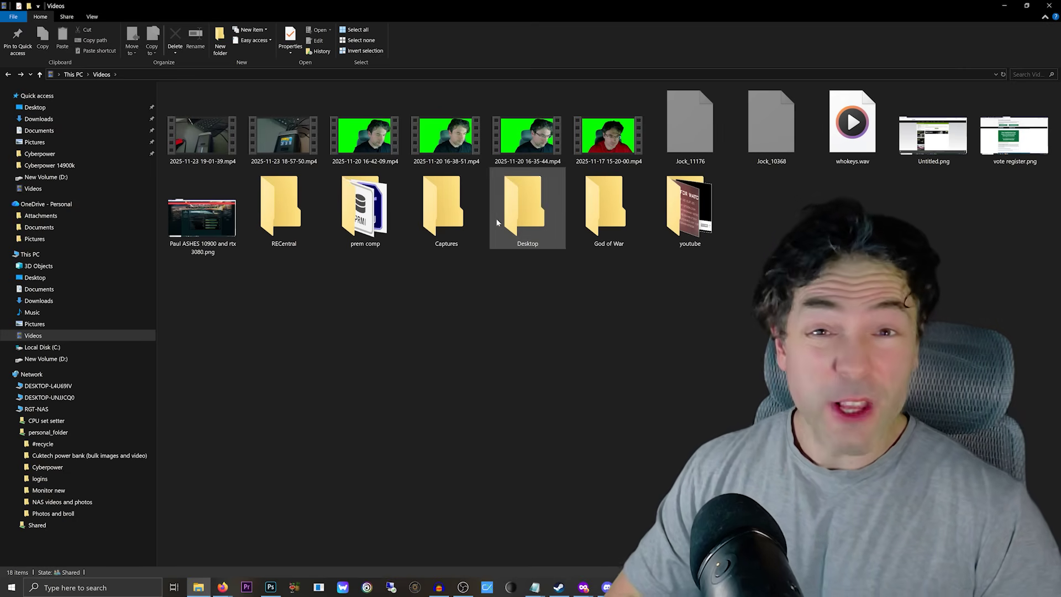
- Peek into the RECentral, God of War, youtube and Desktop folders, returning to Videos each time
{"action": "double_click", "coordinate": [286, 215]}
{"action": "key", "text": "alt+Left"}
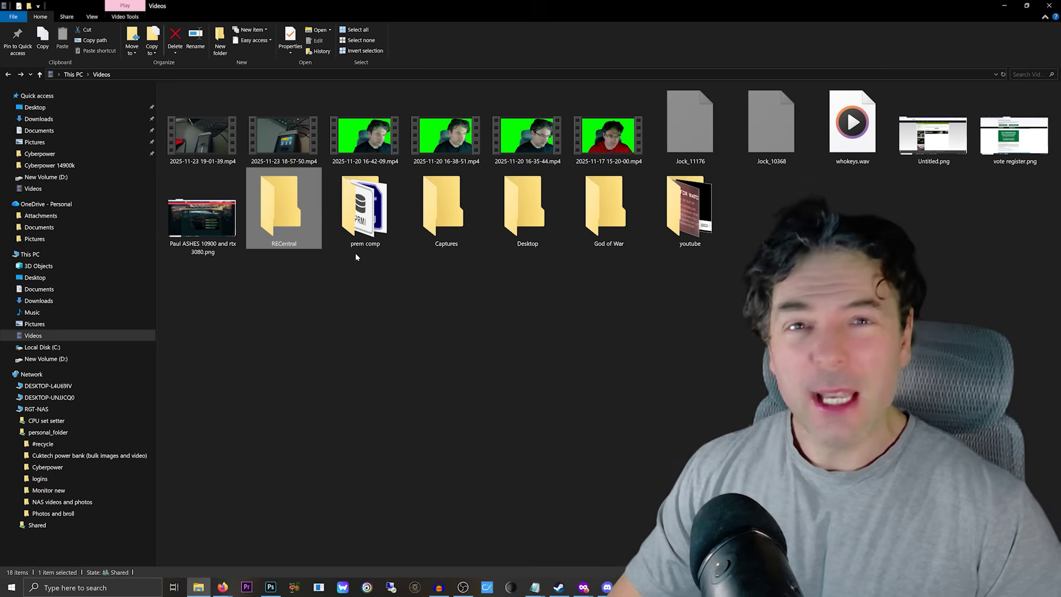
{"action": "double_click", "coordinate": [586, 227]}
{"action": "key", "text": "alt+Left"}
{"action": "double_click", "coordinate": [693, 242]}
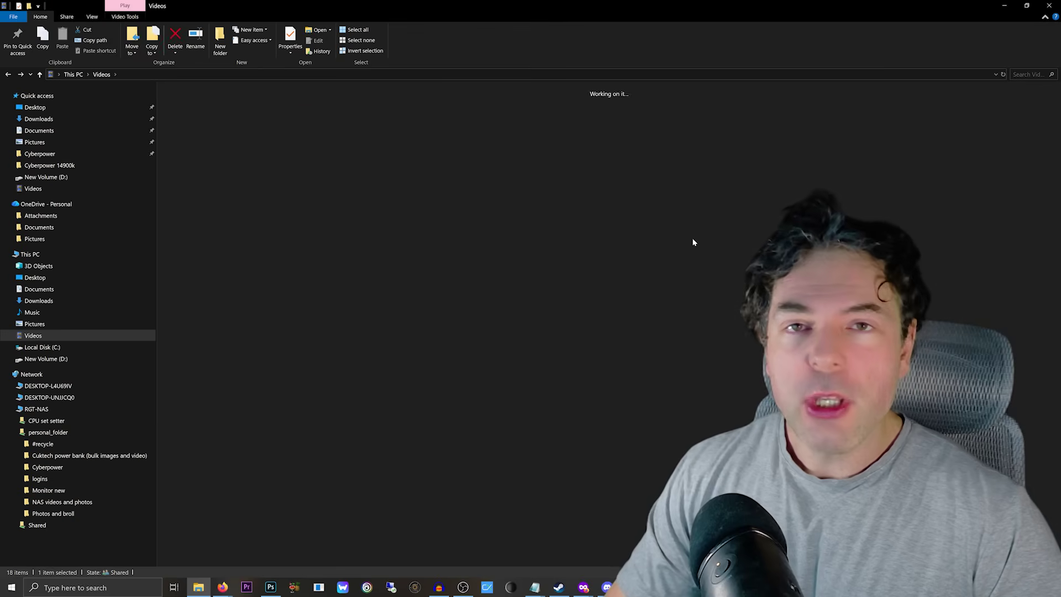
{"action": "key", "text": "alt+Left"}
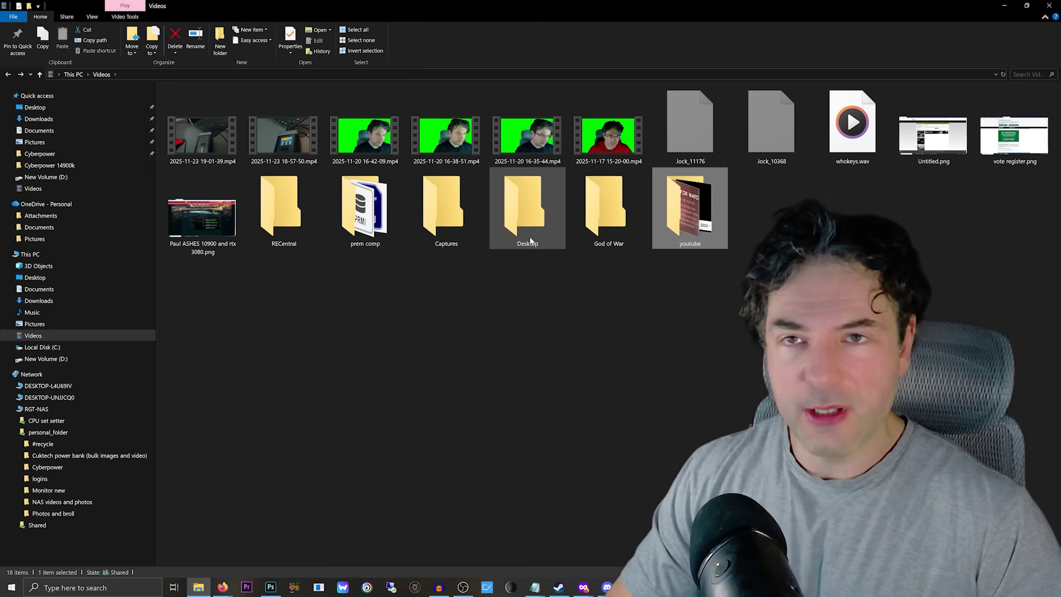
{"action": "double_click", "coordinate": [543, 237]}
{"action": "key", "text": "alt+Left"}
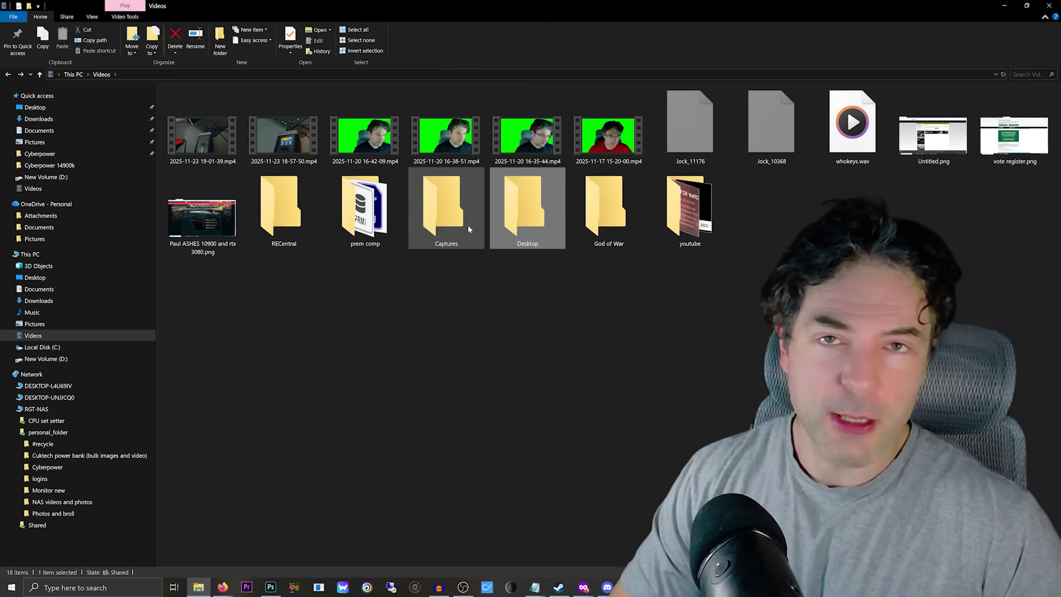
- Drill into prem comp > NVIDIA > FINAL FANTASY VII REBIRTH, then step back to NVIDIA
{"action": "double_click", "coordinate": [383, 211]}
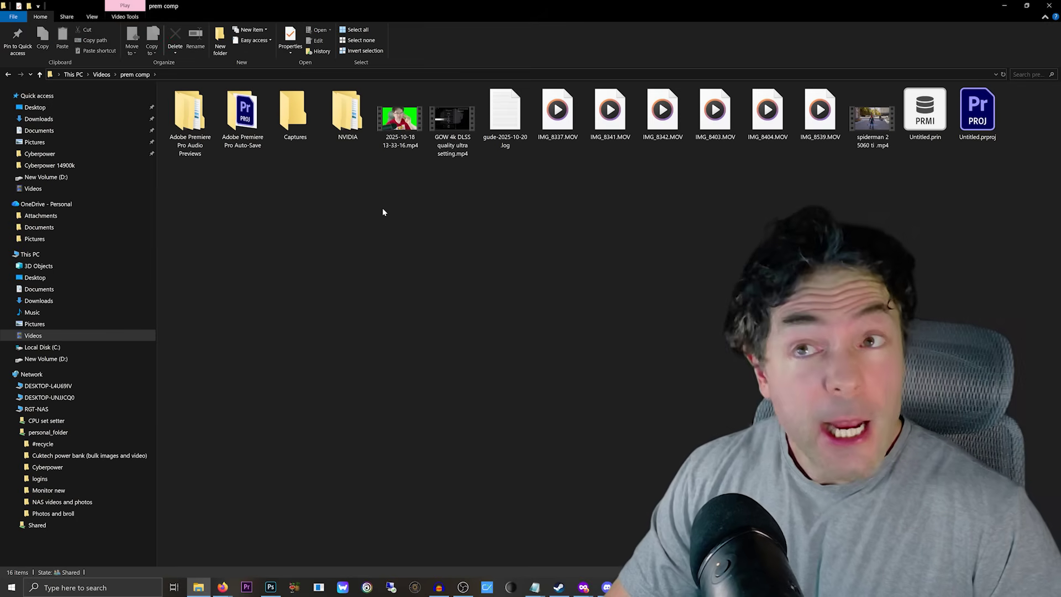
{"action": "double_click", "coordinate": [343, 124]}
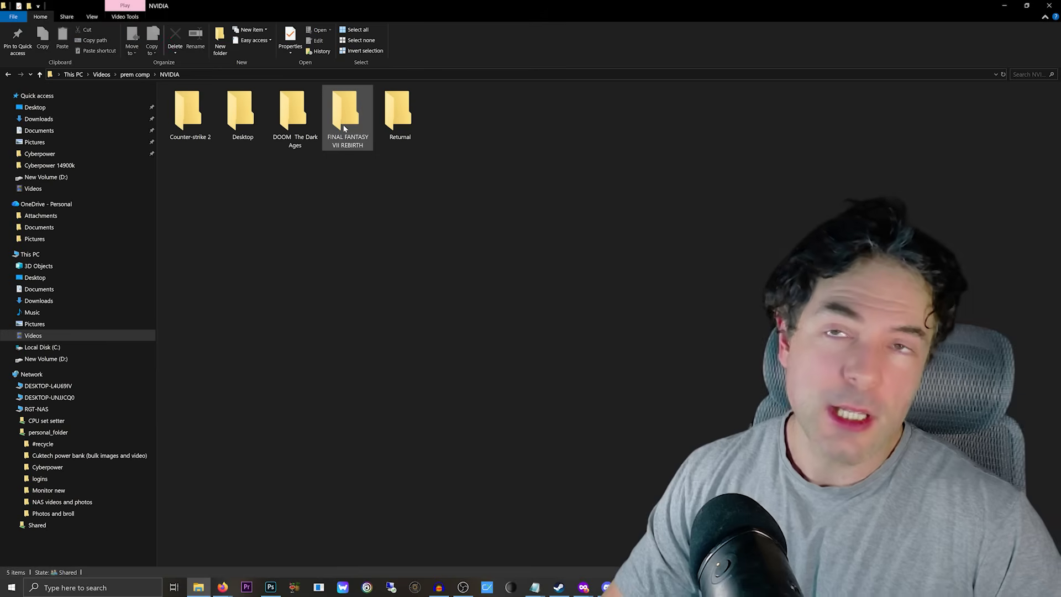
{"action": "double_click", "coordinate": [343, 124]}
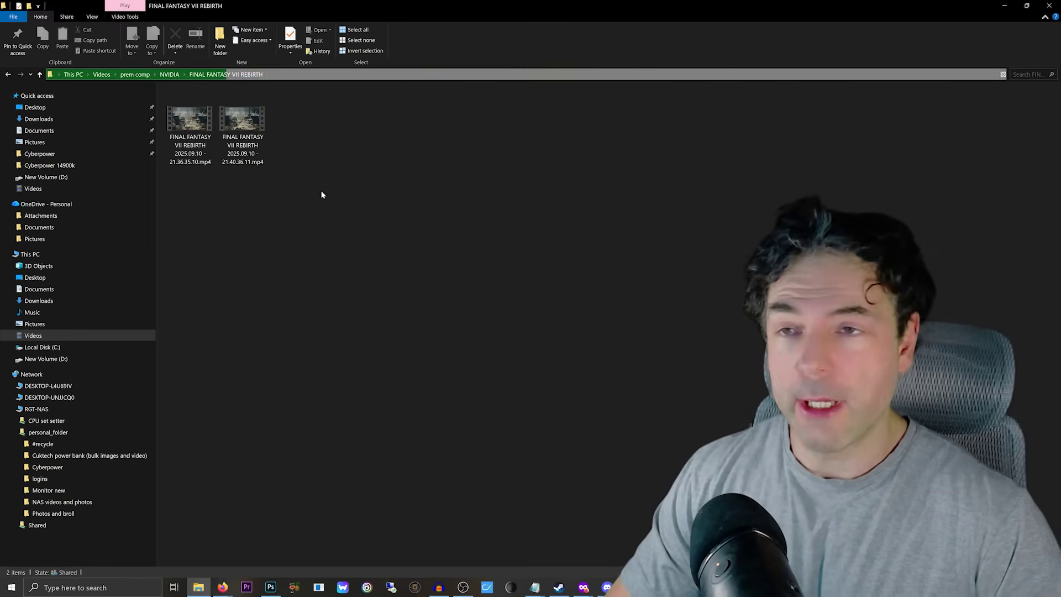
{"action": "key", "text": "alt+Left"}
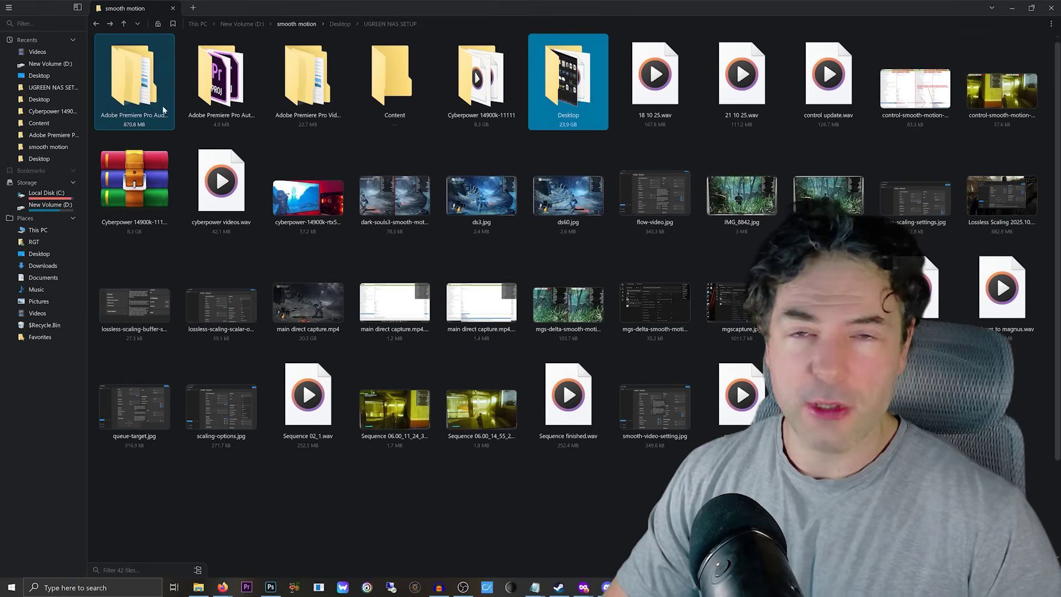
- In File Pilot, go from recent Videos into prem comp and then the NVIDIA folder
{"action": "left_click", "coordinate": [36, 54]}
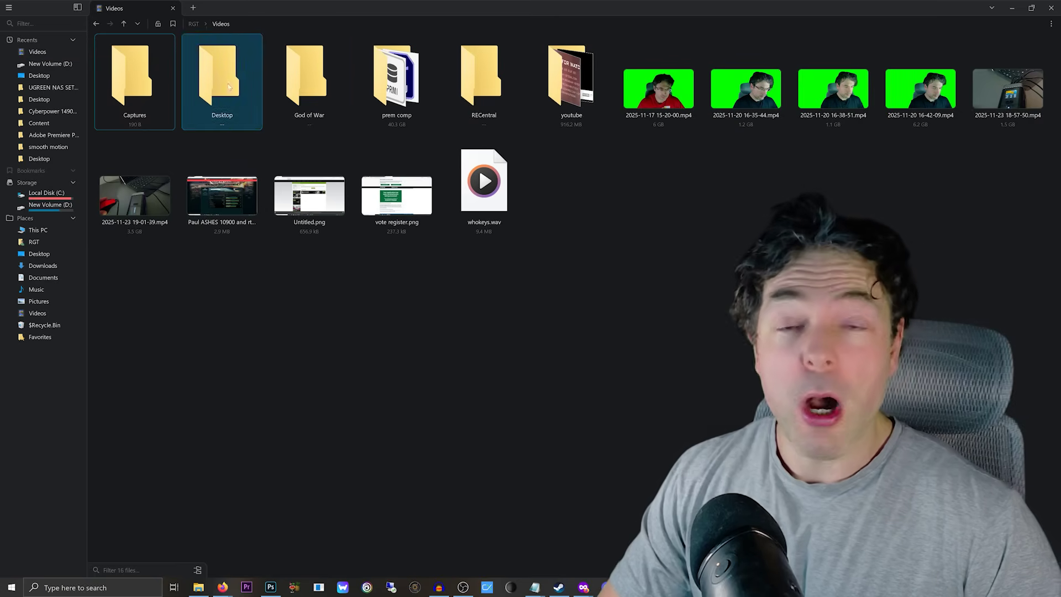
{"action": "double_click", "coordinate": [406, 96]}
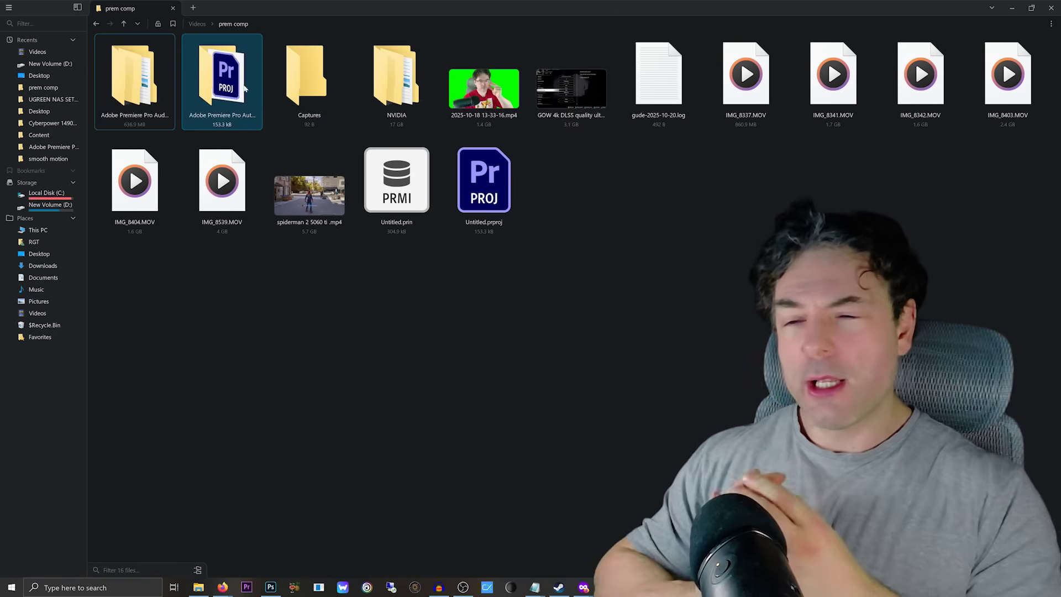
{"action": "double_click", "coordinate": [396, 82]}
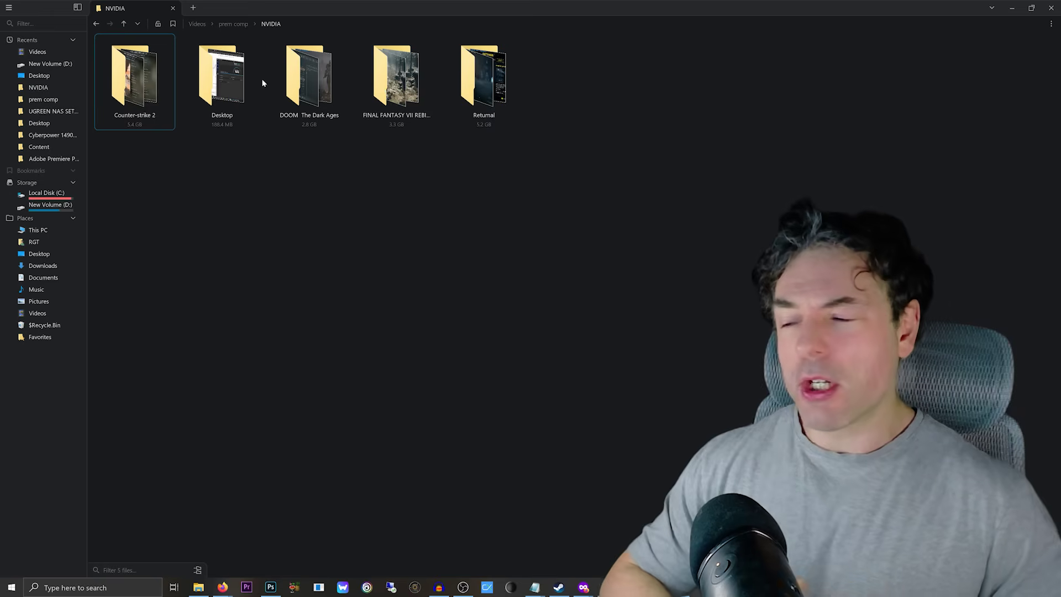
- Open the FINAL FANTASY VII REBIRTH, DOOM The Dark Ages, Desktop and Returnal recordings folders, backing out of each
{"action": "double_click", "coordinate": [383, 93]}
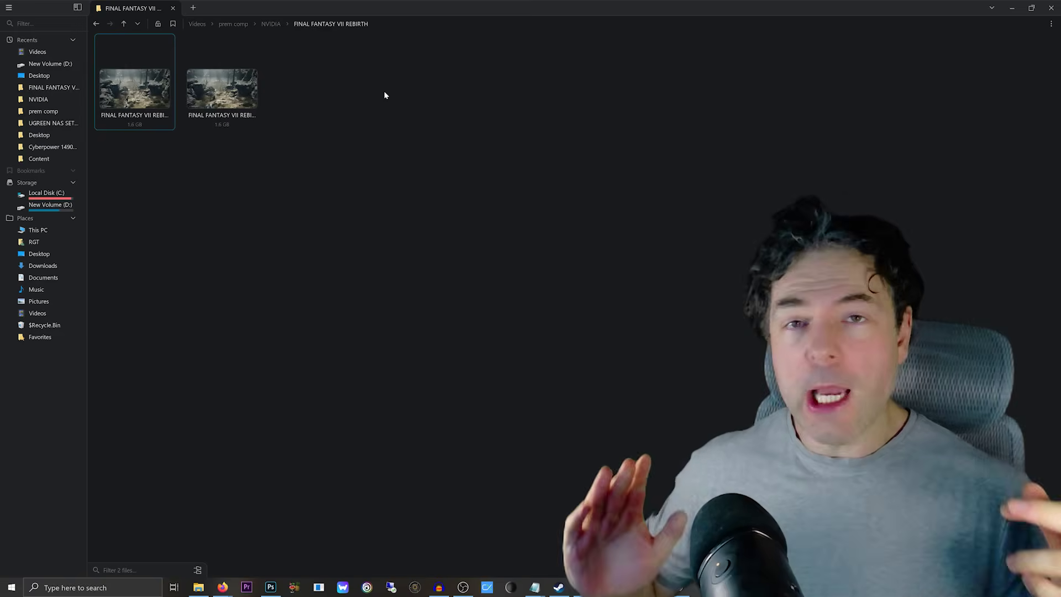
{"action": "key", "text": "alt+Left"}
{"action": "double_click", "coordinate": [315, 113]}
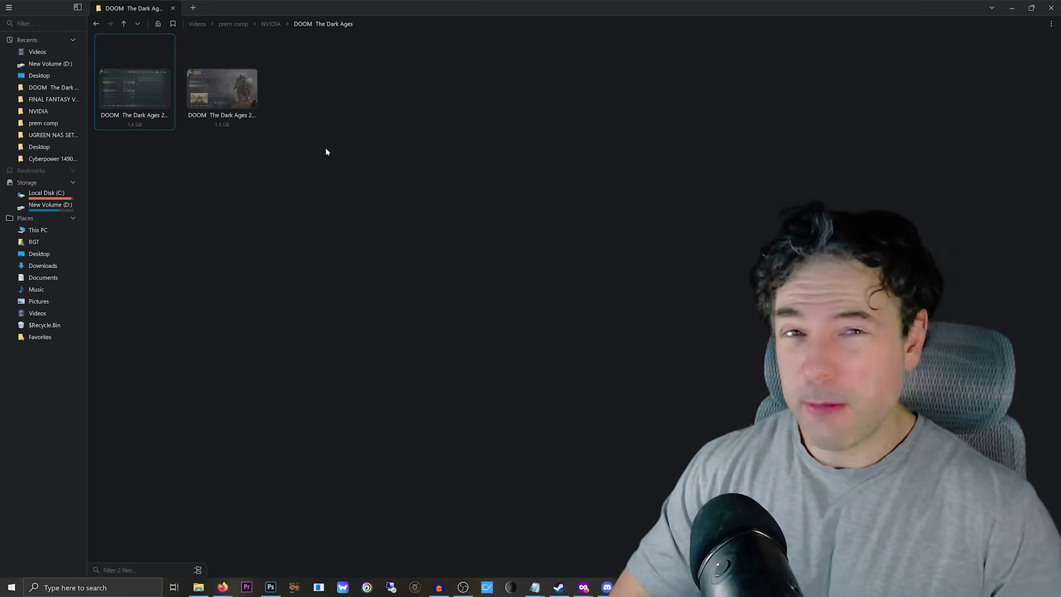
{"action": "key", "text": "alt+Left"}
{"action": "double_click", "coordinate": [235, 100]}
{"action": "key", "text": "alt+Left"}
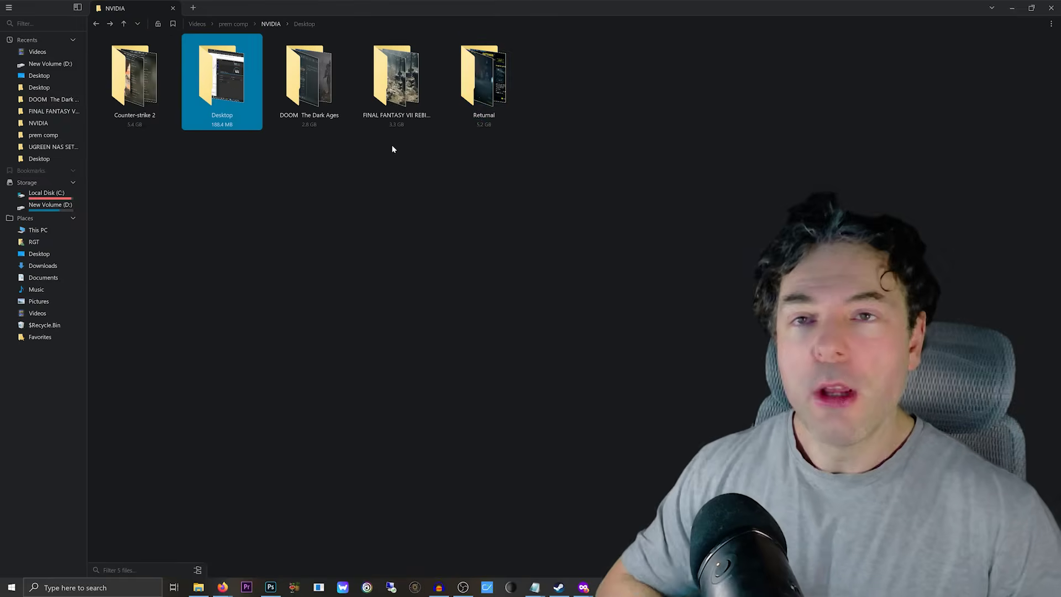
{"action": "double_click", "coordinate": [493, 104]}
{"action": "key", "text": "alt+Left"}
{"action": "key", "text": "alt+Left"}
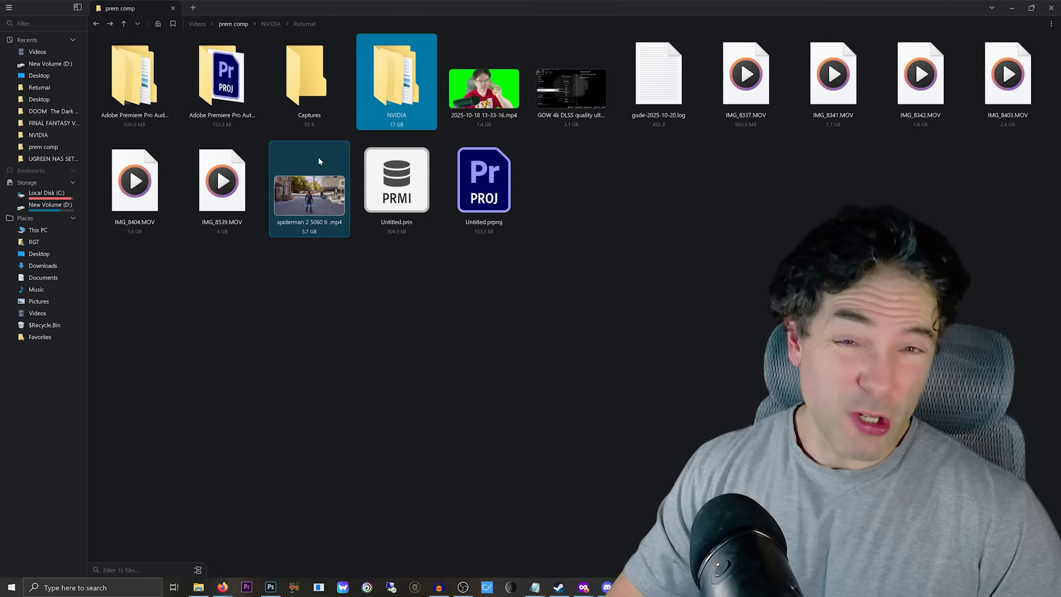